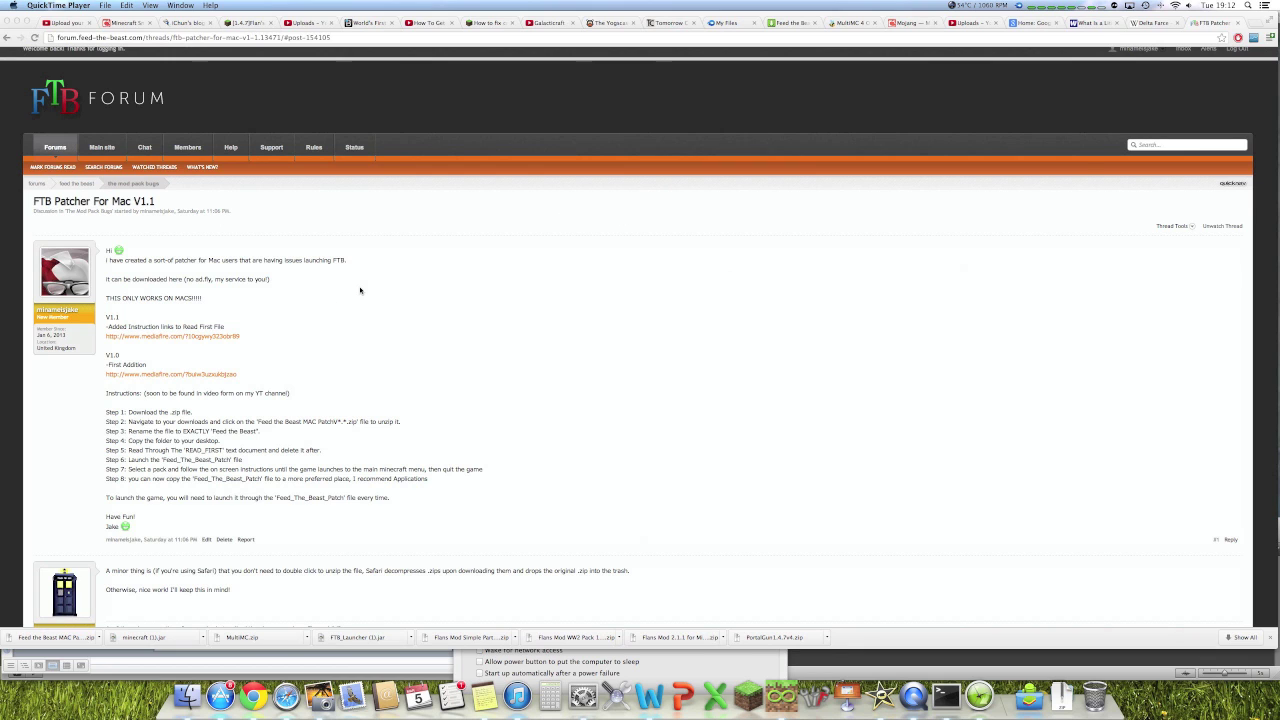
Step: Review the FTB Patcher For Mac V1.1 thread and download Feed the Beast MAC PatchV1.1.zip from MediaFire
{"action": "left_click", "coordinate": [360, 290]}
{"action": "scroll", "coordinate": [451, 286], "scroll_direction": "down", "scroll_amount": 3}
{"action": "scroll", "coordinate": [451, 286], "scroll_direction": "up", "scroll_amount": 2}
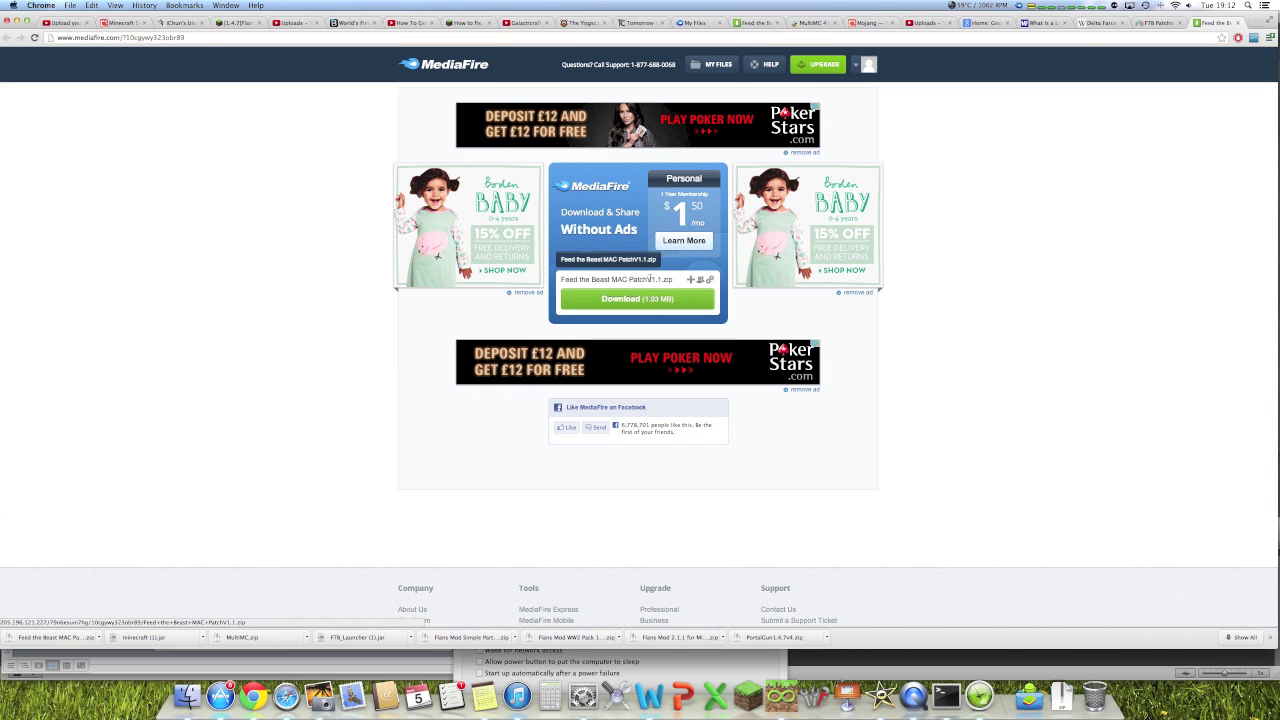
{"action": "left_click", "coordinate": [646, 302]}
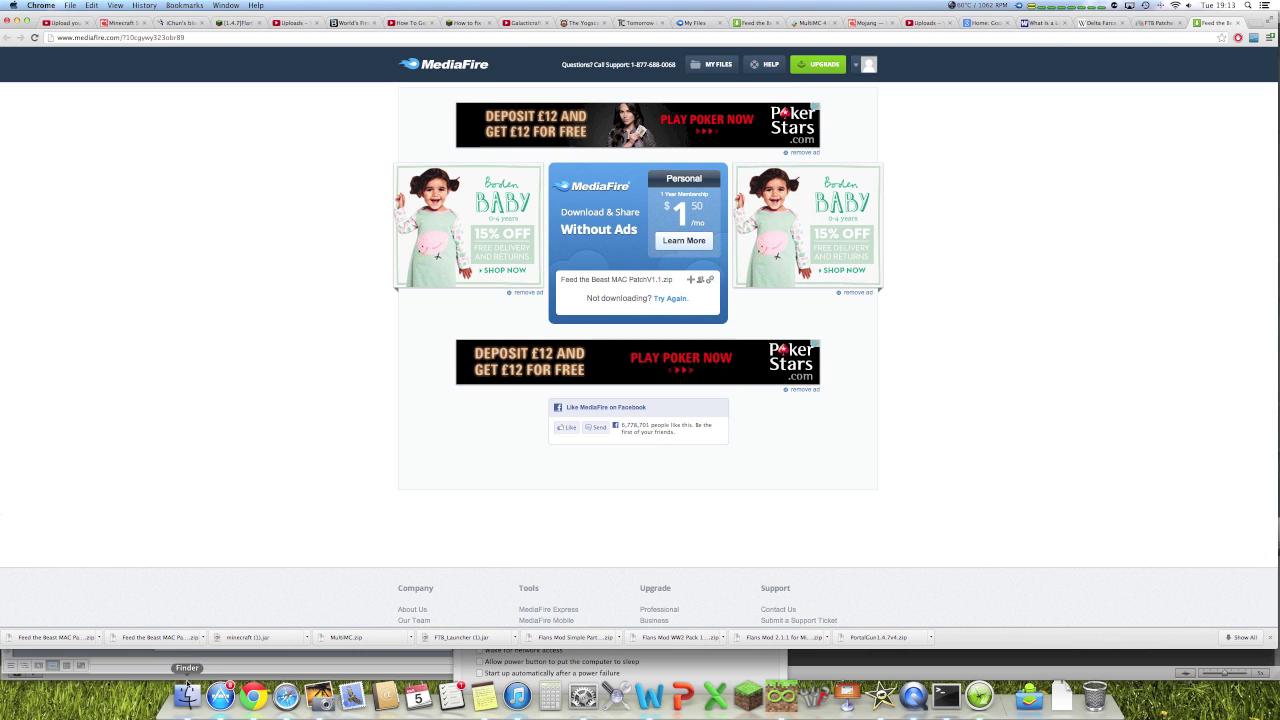
Step: Switch to Finder and arrange two windows side by side, one showing Downloads and the other showing Desktop
{"action": "left_click", "coordinate": [187, 695]}
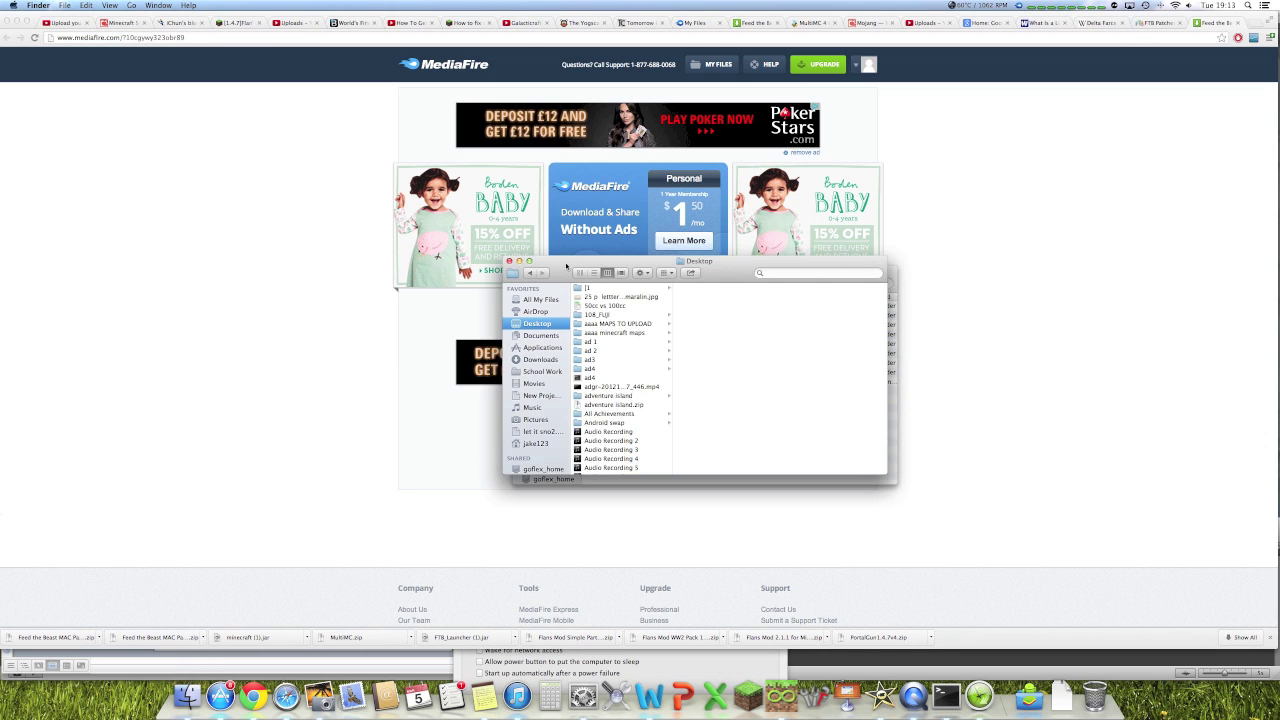
{"action": "left_click_drag", "start_coordinate": [566, 264], "coordinate": [221, 203]}
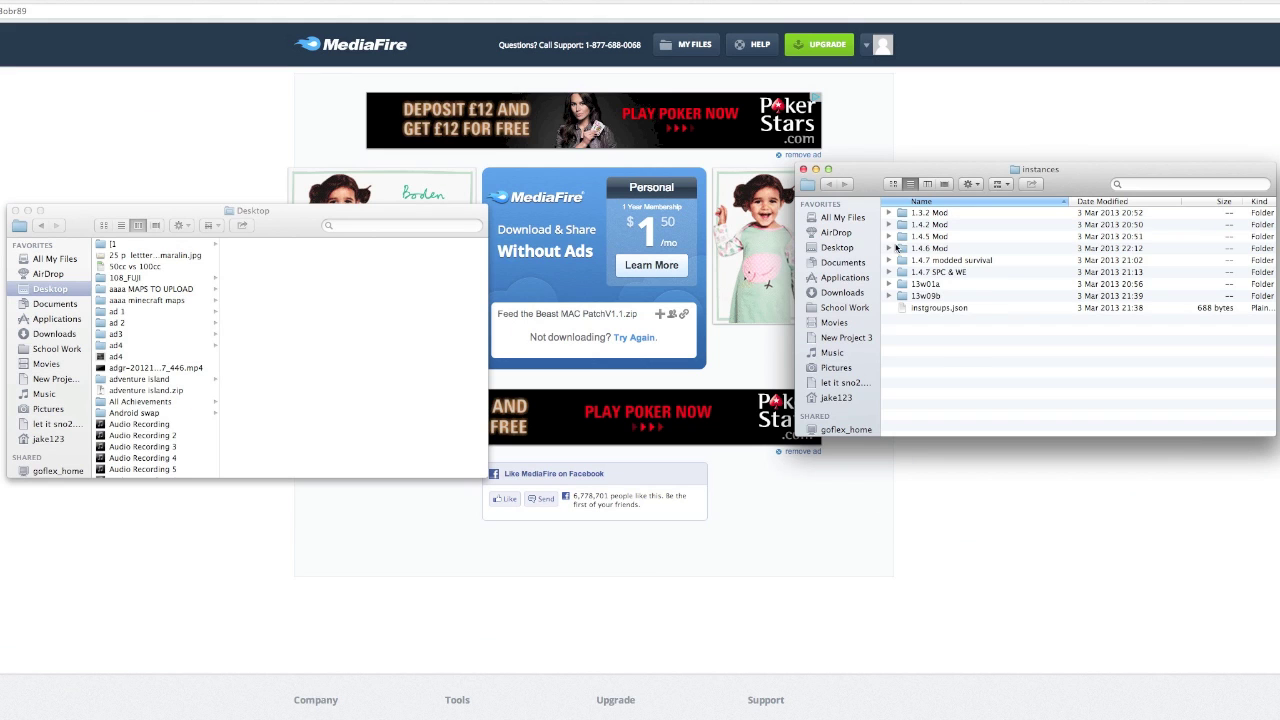
{"action": "left_click", "coordinate": [838, 247]}
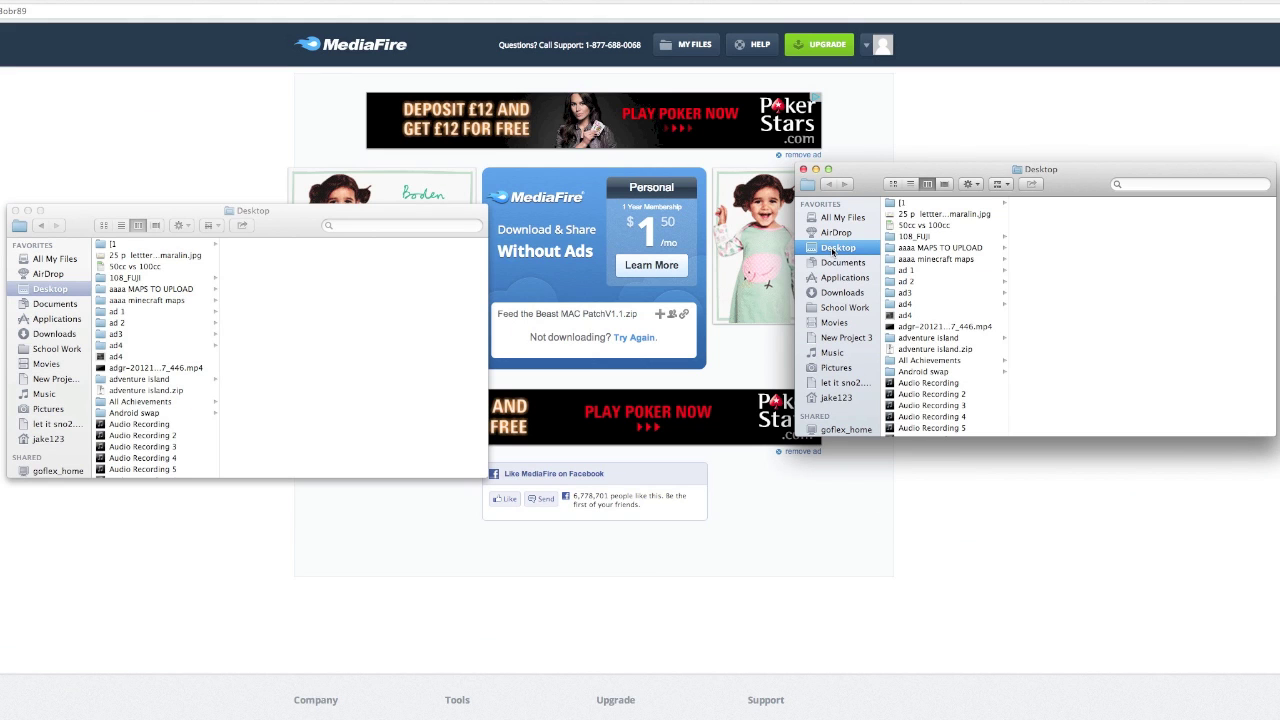
{"action": "scroll", "coordinate": [55, 290], "scroll_direction": "down", "scroll_amount": 5}
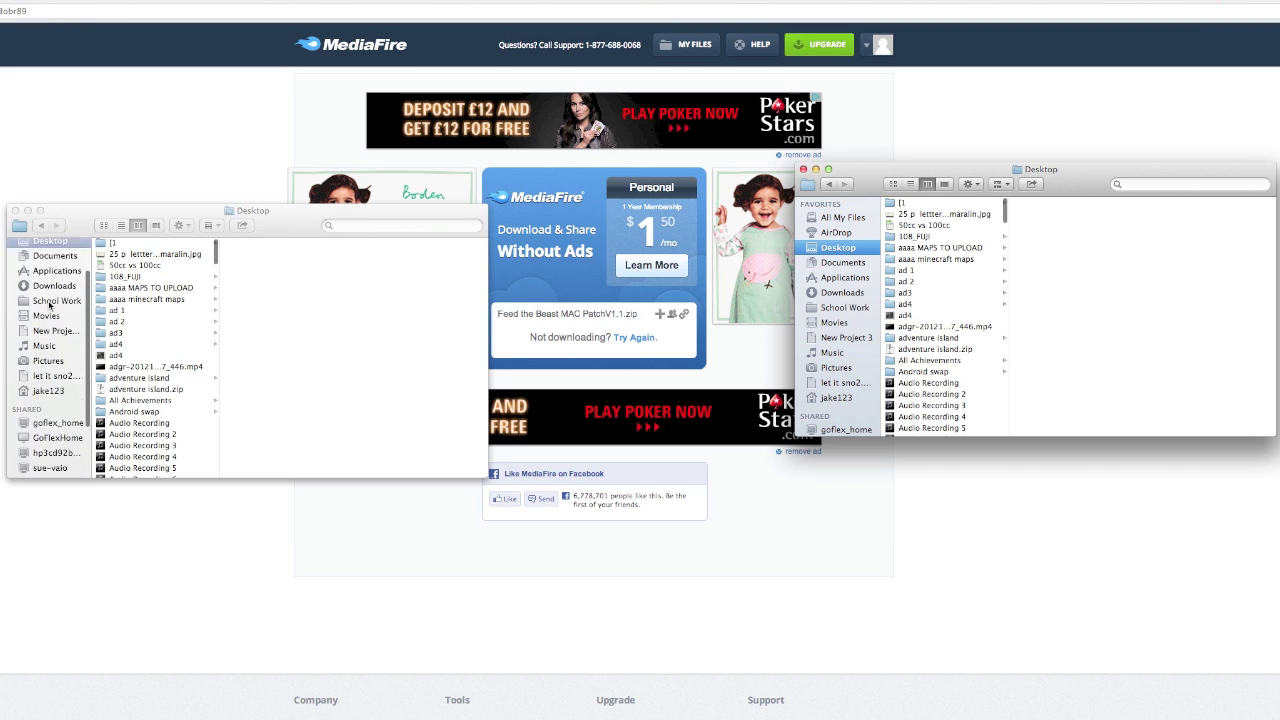
{"action": "scroll", "coordinate": [59, 285], "scroll_direction": "up", "scroll_amount": 5}
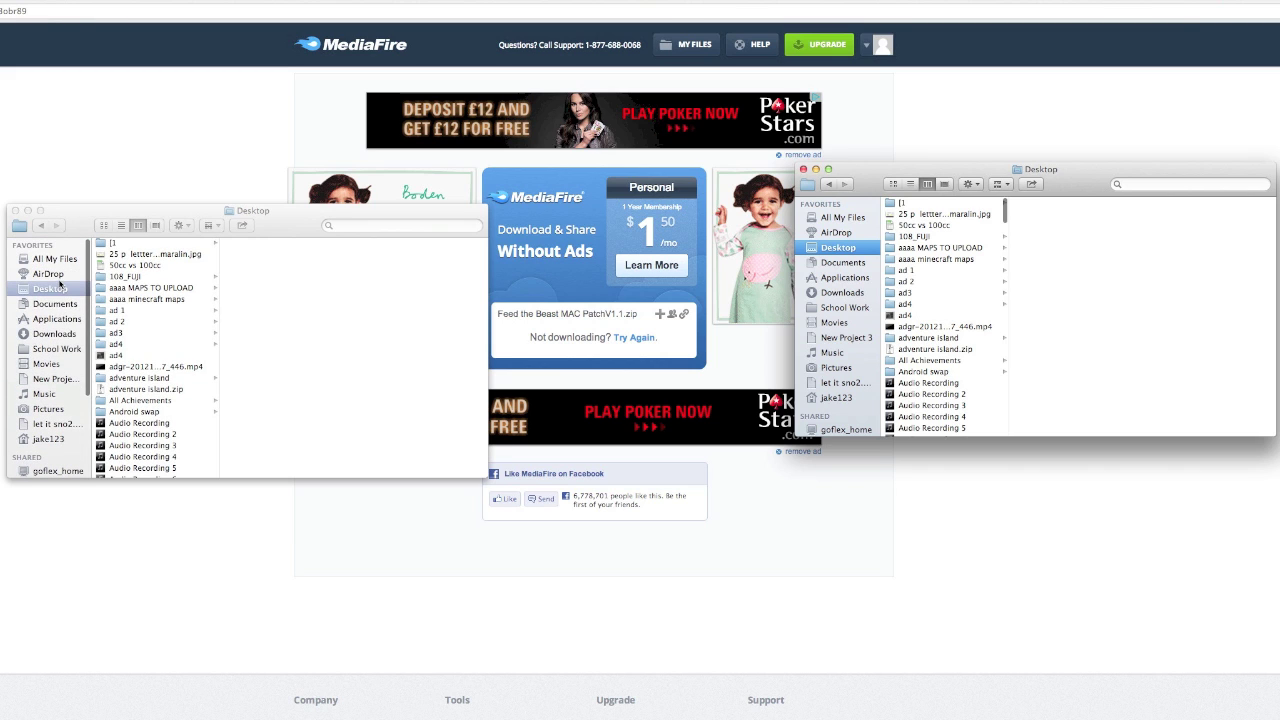
{"action": "left_click", "coordinate": [61, 337]}
{"action": "left_click", "coordinate": [38, 334]}
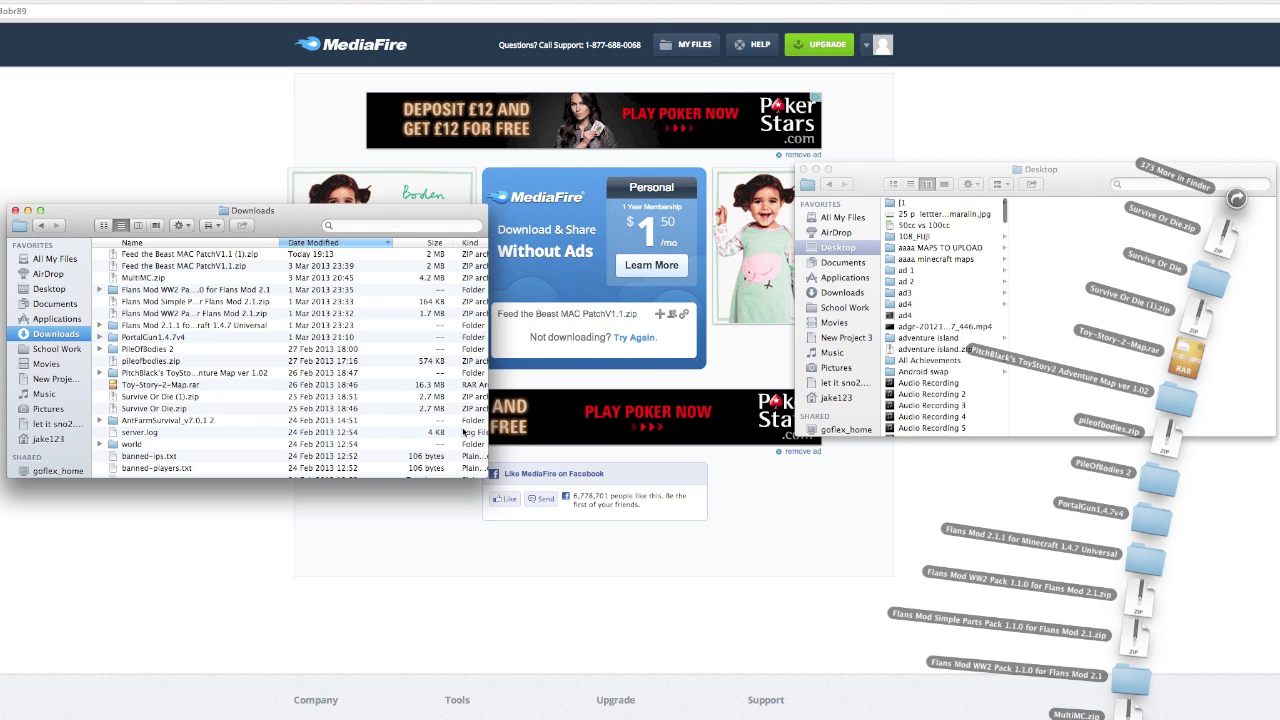
Step: Locate the newly downloaded Feed the Beast MAC PatchV1.1 (1).zip in Downloads and unzip it
{"action": "left_click", "coordinate": [224, 392]}
{"action": "scroll", "coordinate": [226, 394], "scroll_direction": "down", "scroll_amount": 10}
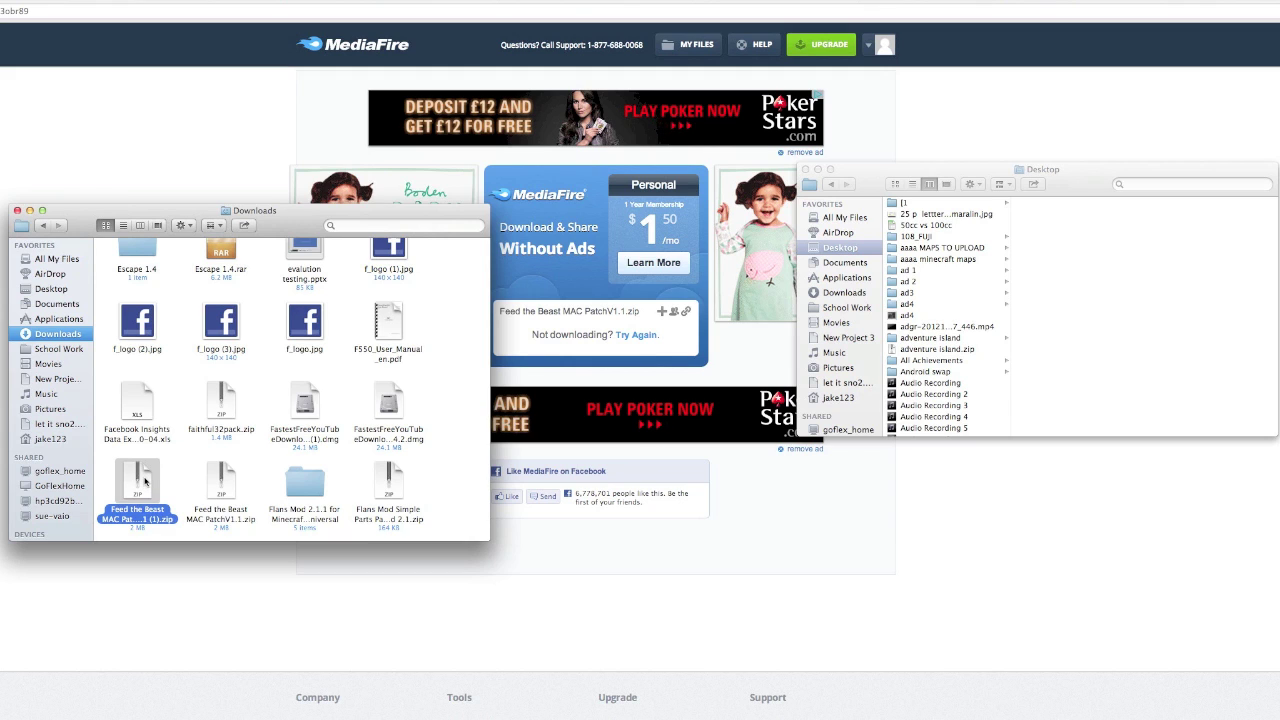
{"action": "double_click", "coordinate": [148, 484]}
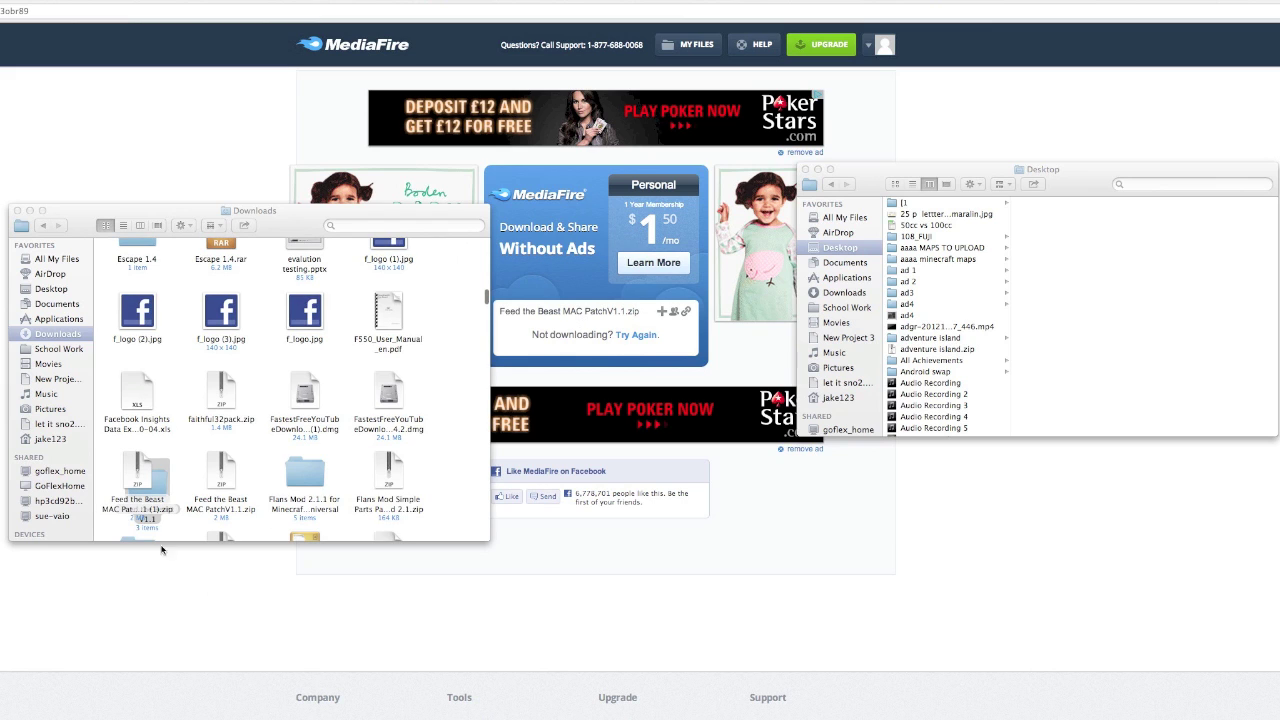
Step: Move the extracted Feed the Beast V1.1 folder from Downloads to the Desktop
{"action": "left_click", "coordinate": [168, 492]}
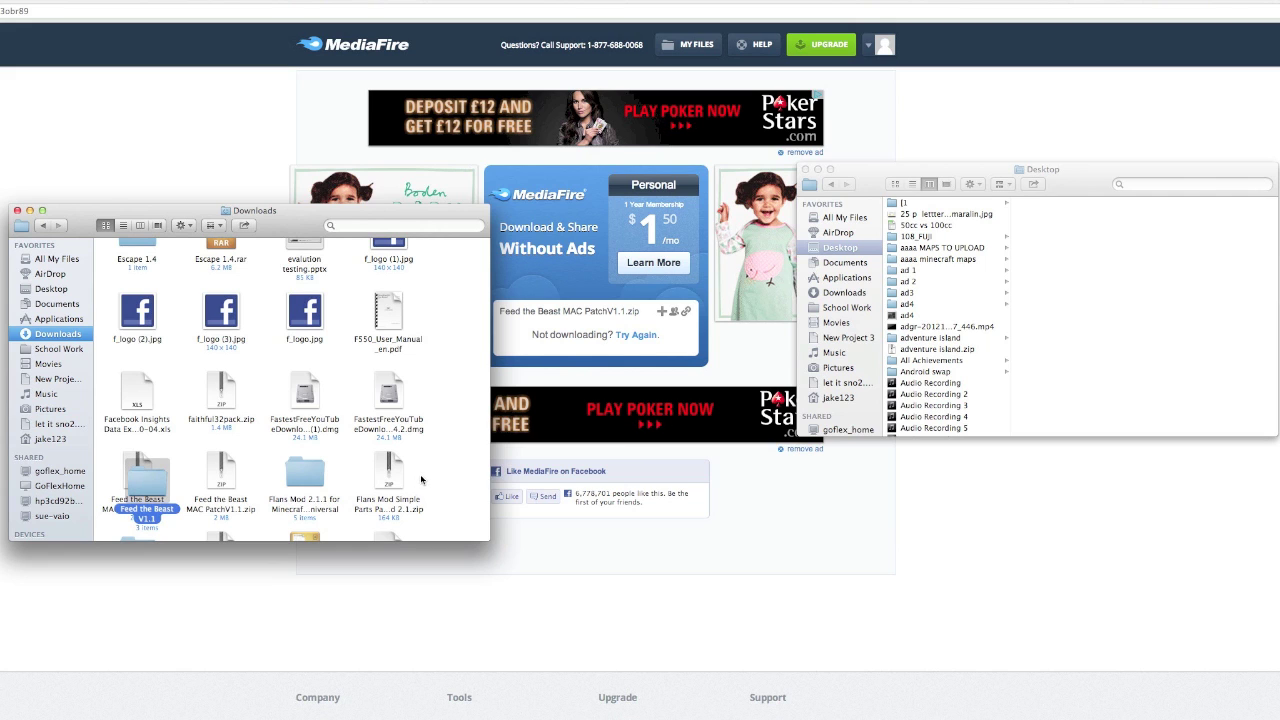
{"action": "left_click_drag", "start_coordinate": [421, 480], "coordinate": [868, 251]}
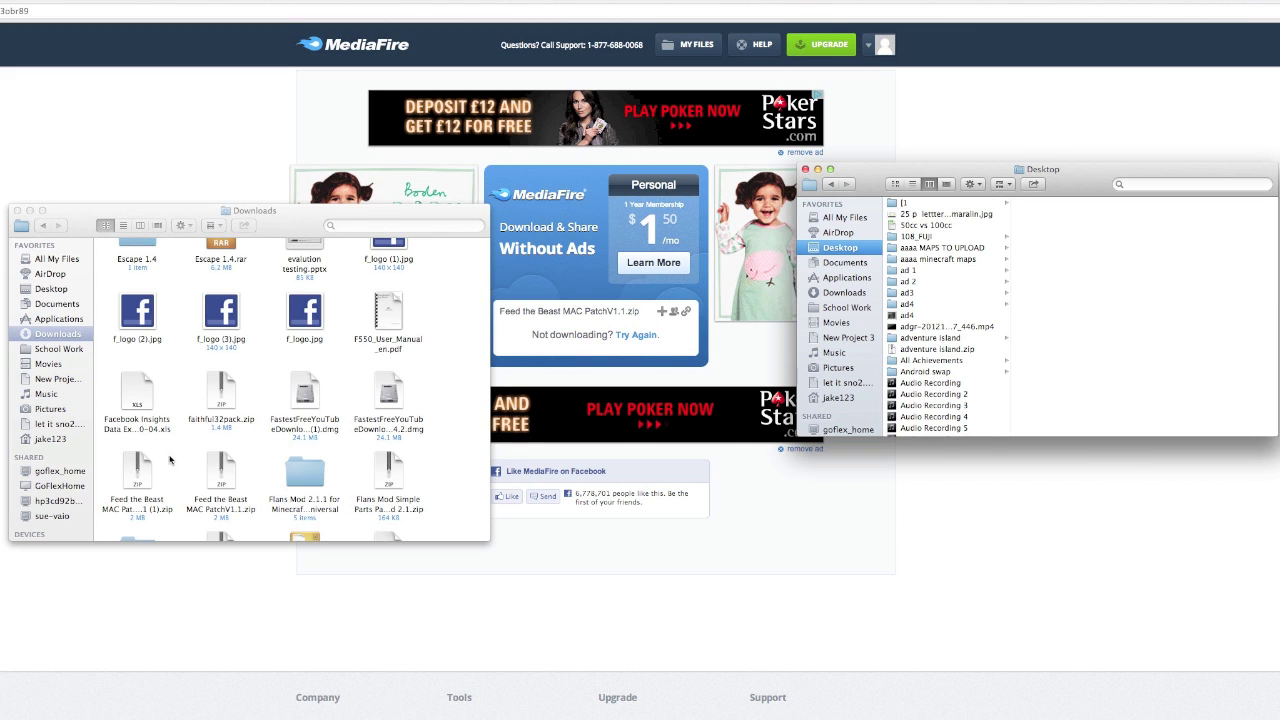
{"action": "left_click", "coordinate": [137, 478]}
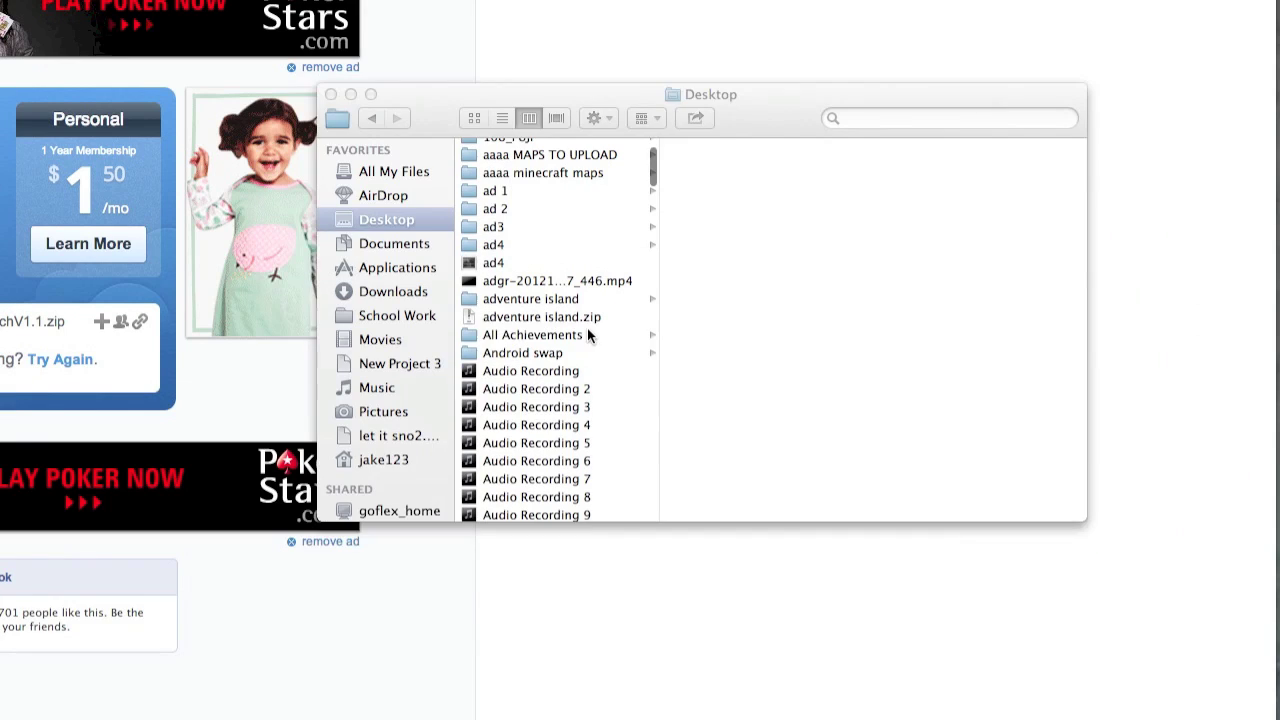
Step: Find the Feed the Beast V1.1 folder on the Desktop and rename it "Feed the Beast"
{"action": "left_click", "coordinate": [587, 335]}
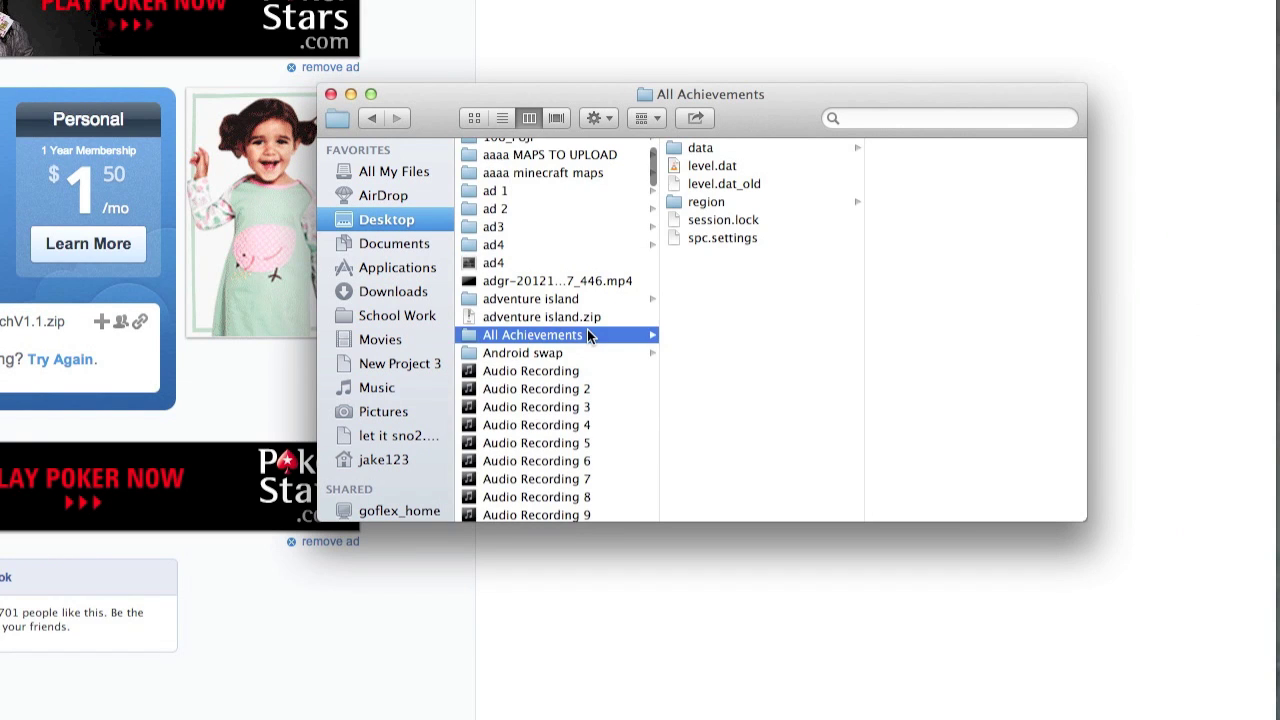
{"action": "scroll", "coordinate": [587, 335], "scroll_direction": "down", "scroll_amount": 10}
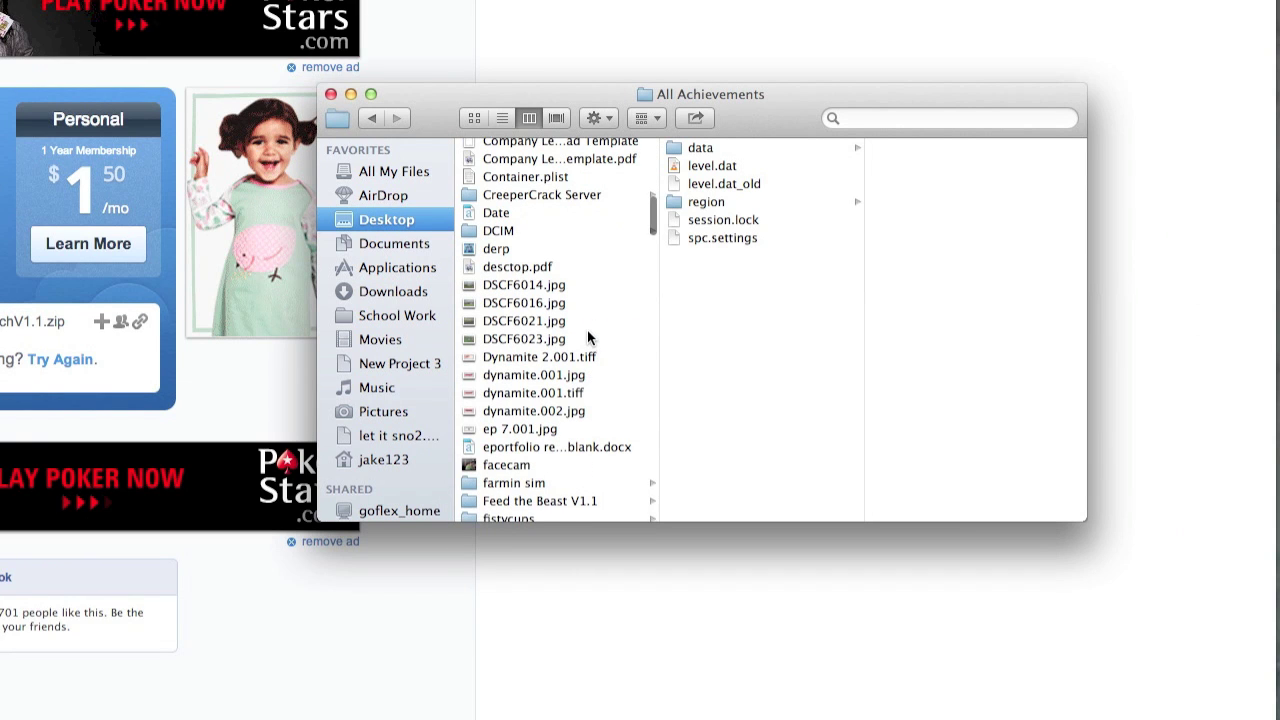
{"action": "left_click", "coordinate": [572, 503]}
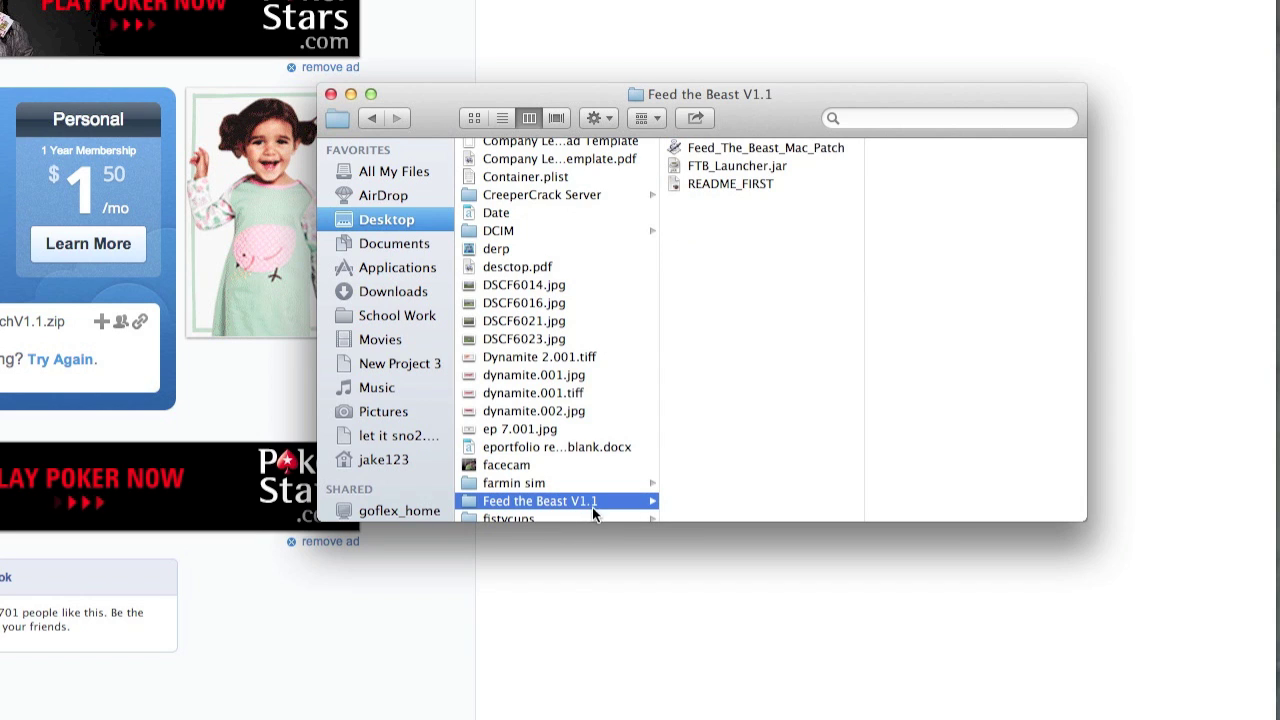
{"action": "left_click", "coordinate": [598, 501]}
{"action": "key", "text": "Right"}
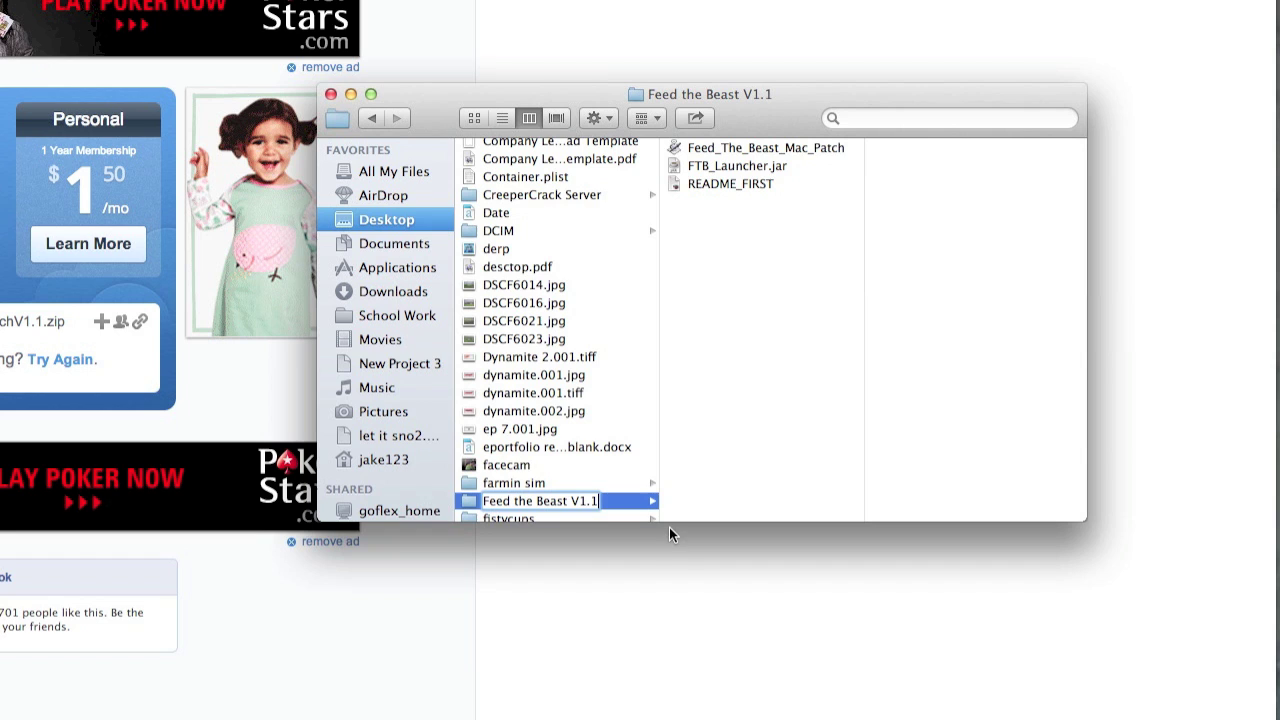
{"action": "key", "text": "BackSpace"}
{"action": "key", "text": "BackSpace"}
{"action": "key", "text": "BackSpace"}
{"action": "key", "text": "BackSpace"}
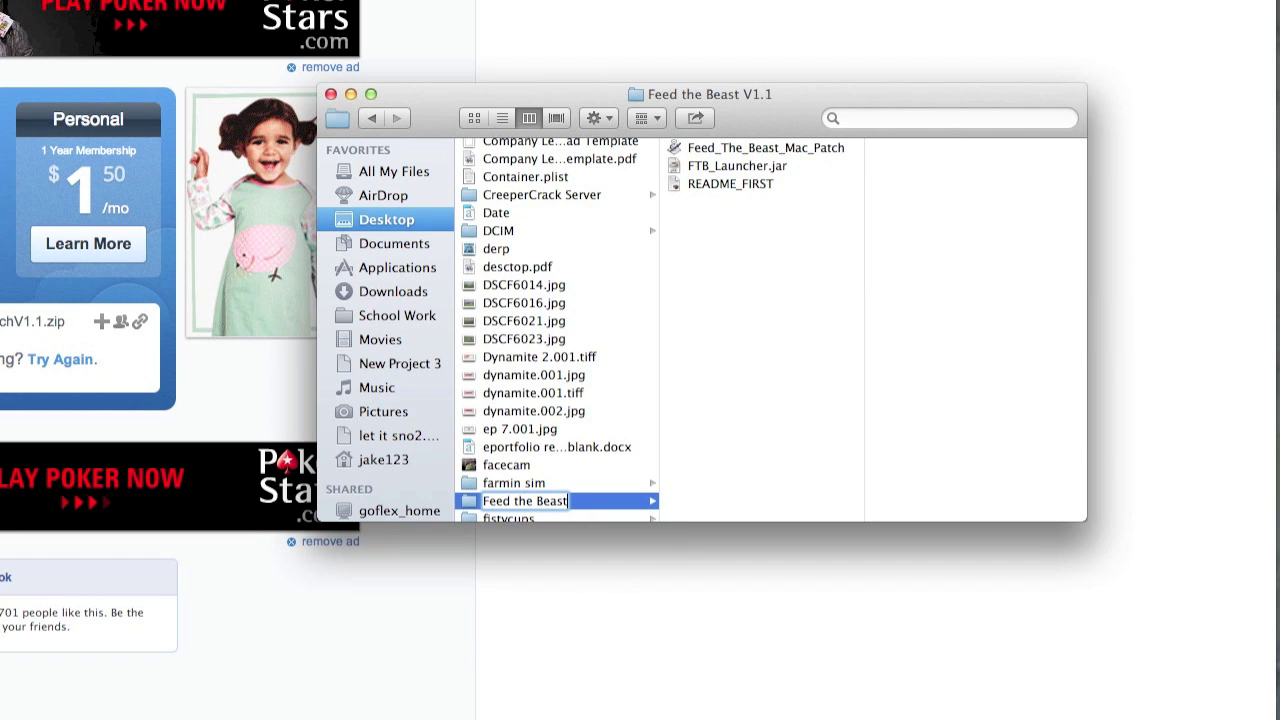
{"action": "scroll", "coordinate": [529, 428], "scroll_direction": "down", "scroll_amount": 5}
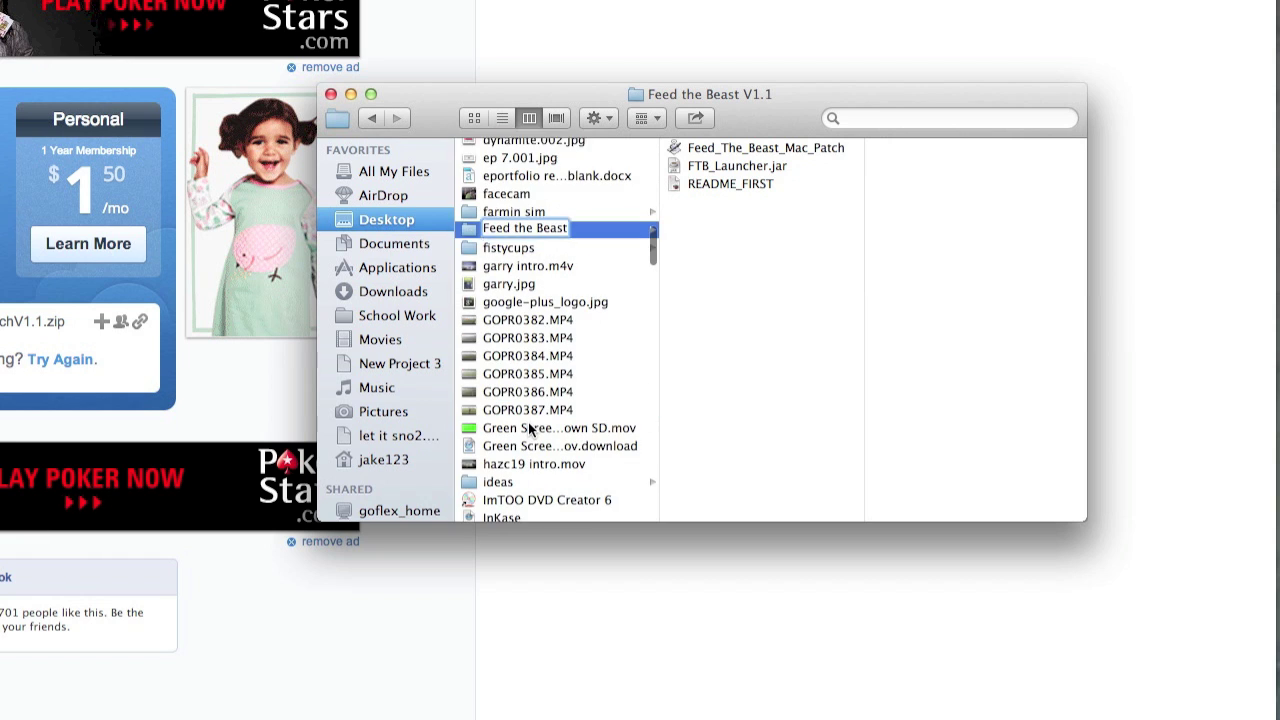
{"action": "scroll", "coordinate": [528, 422], "scroll_direction": "up", "scroll_amount": 1}
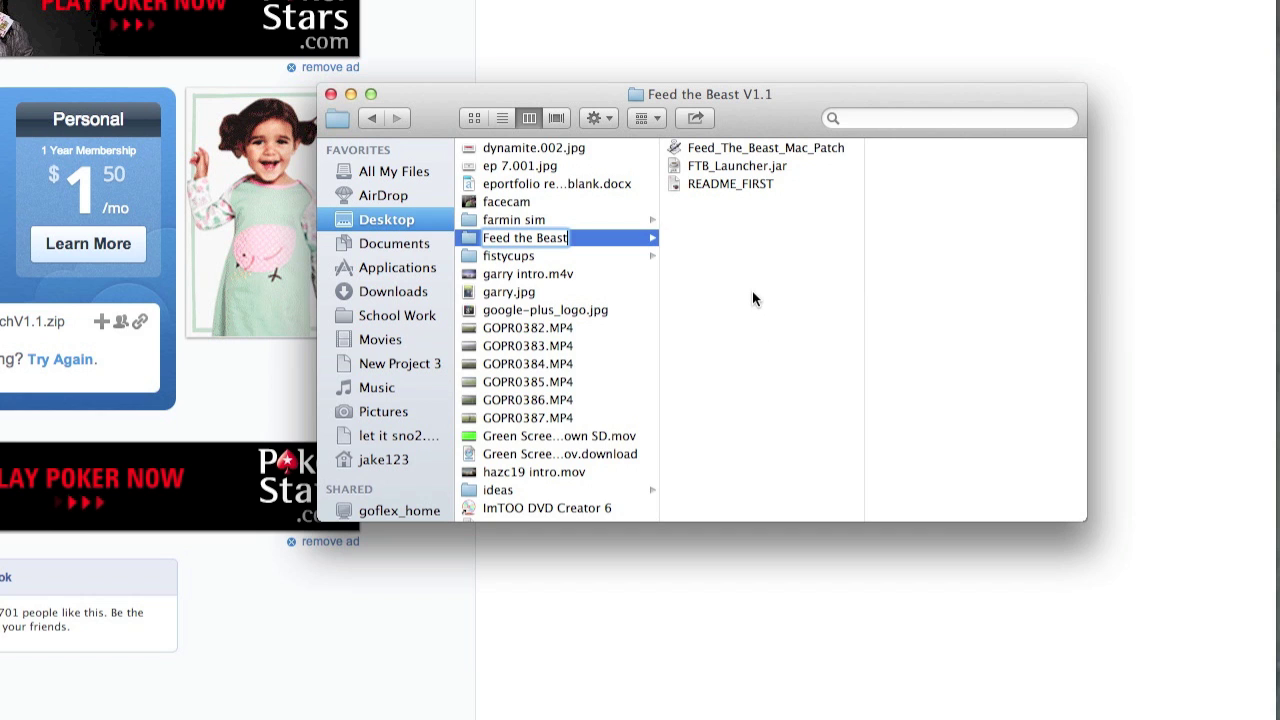
{"action": "key", "text": "Return"}
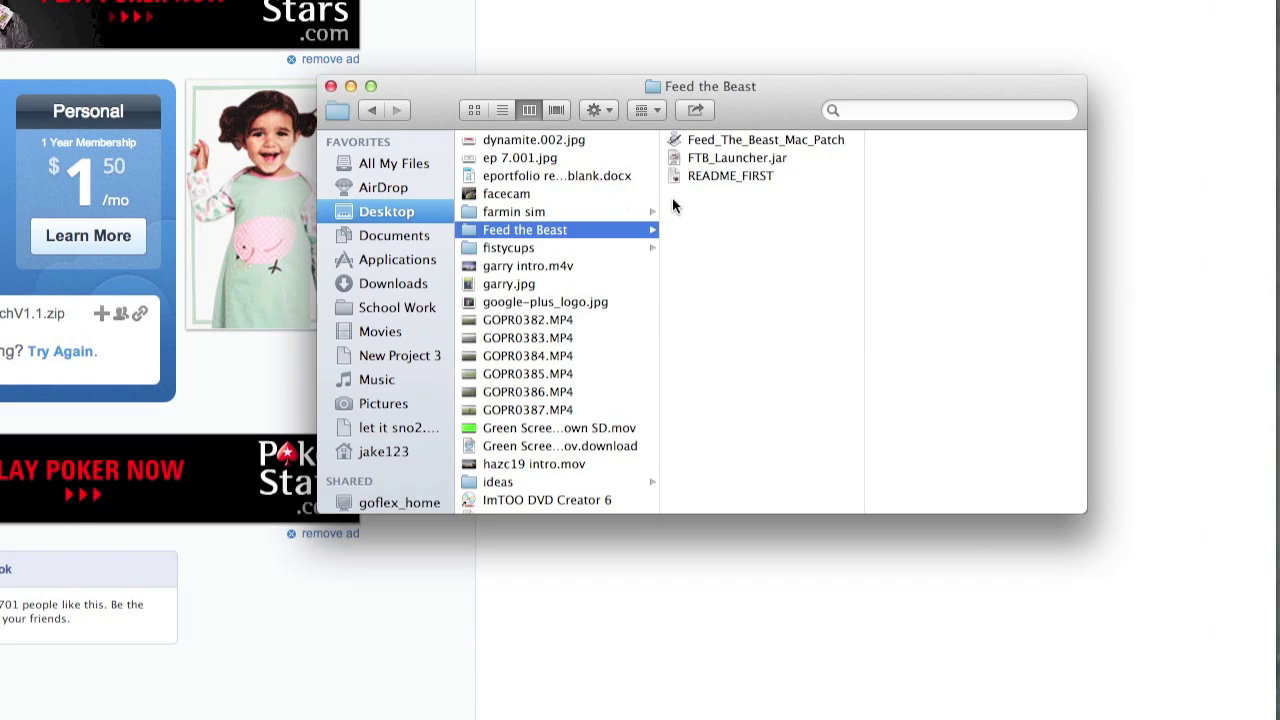
Step: Delete README_FIRST from the Feed the Beast folder, and launch Feed_The_Beast_Mac_Patch with its launcher window moved clear of the console
{"action": "left_click", "coordinate": [746, 177]}
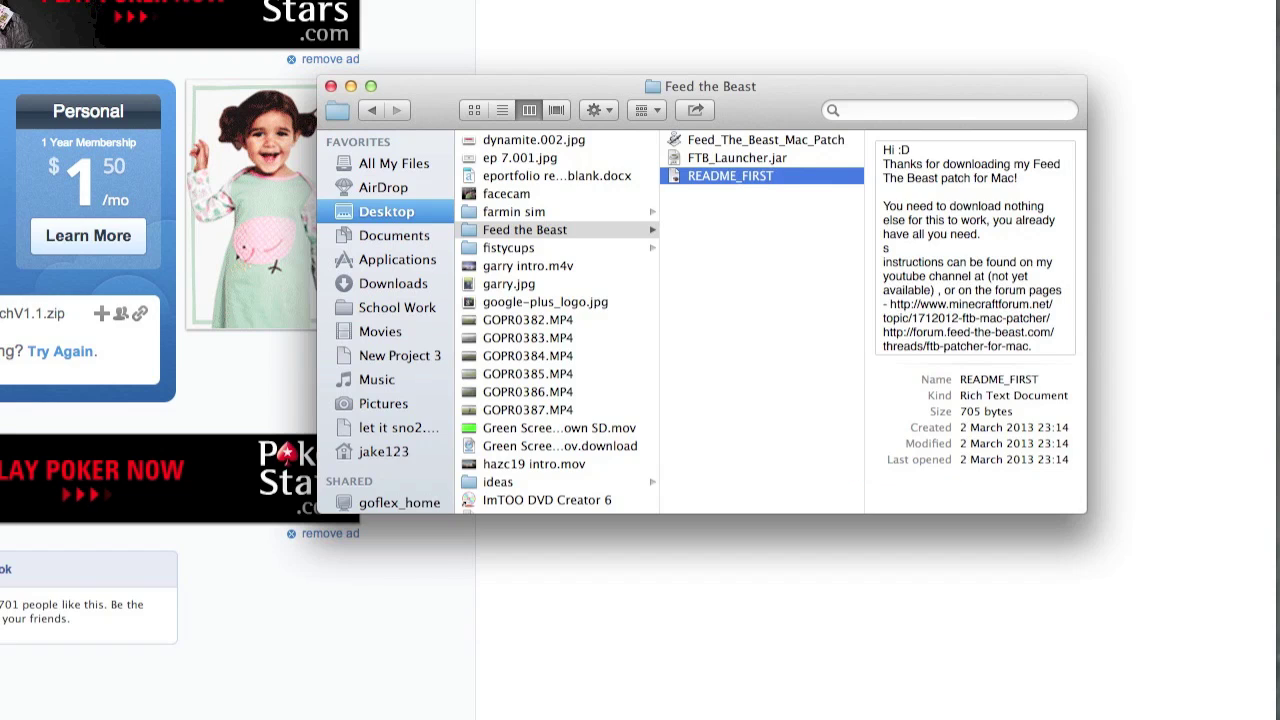
{"action": "key", "text": "Left"}
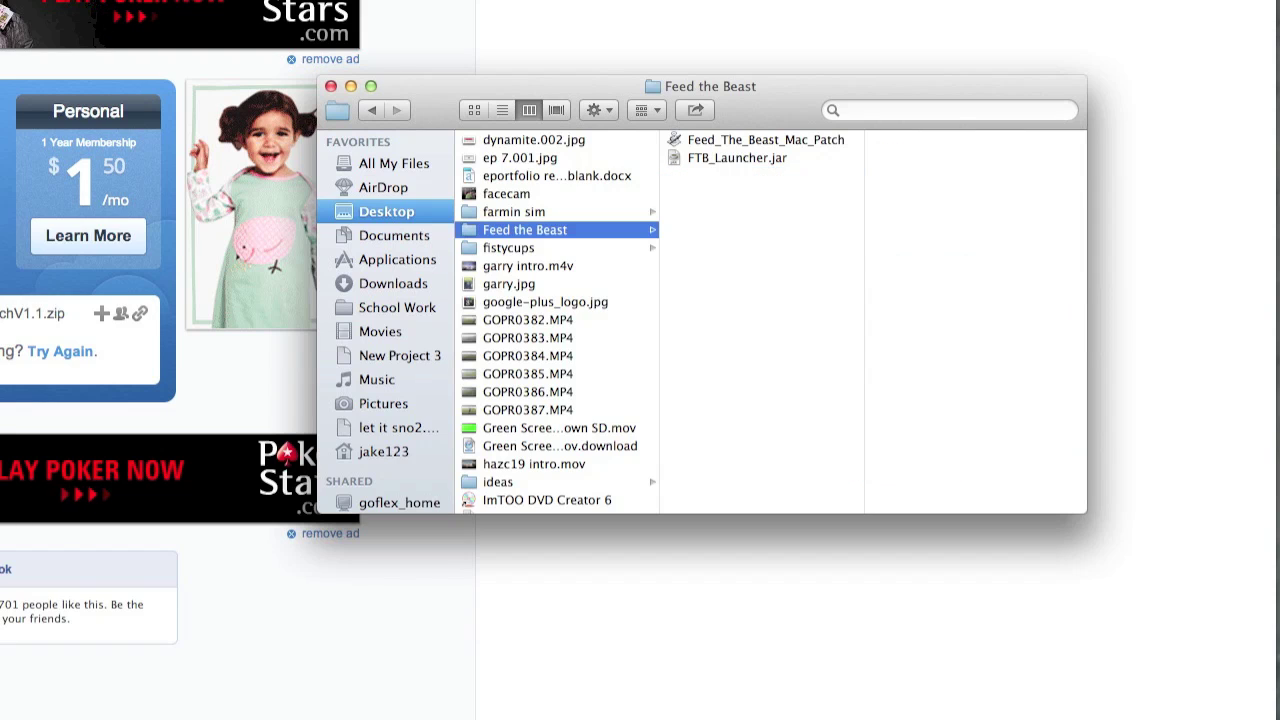
{"action": "left_click", "coordinate": [774, 140]}
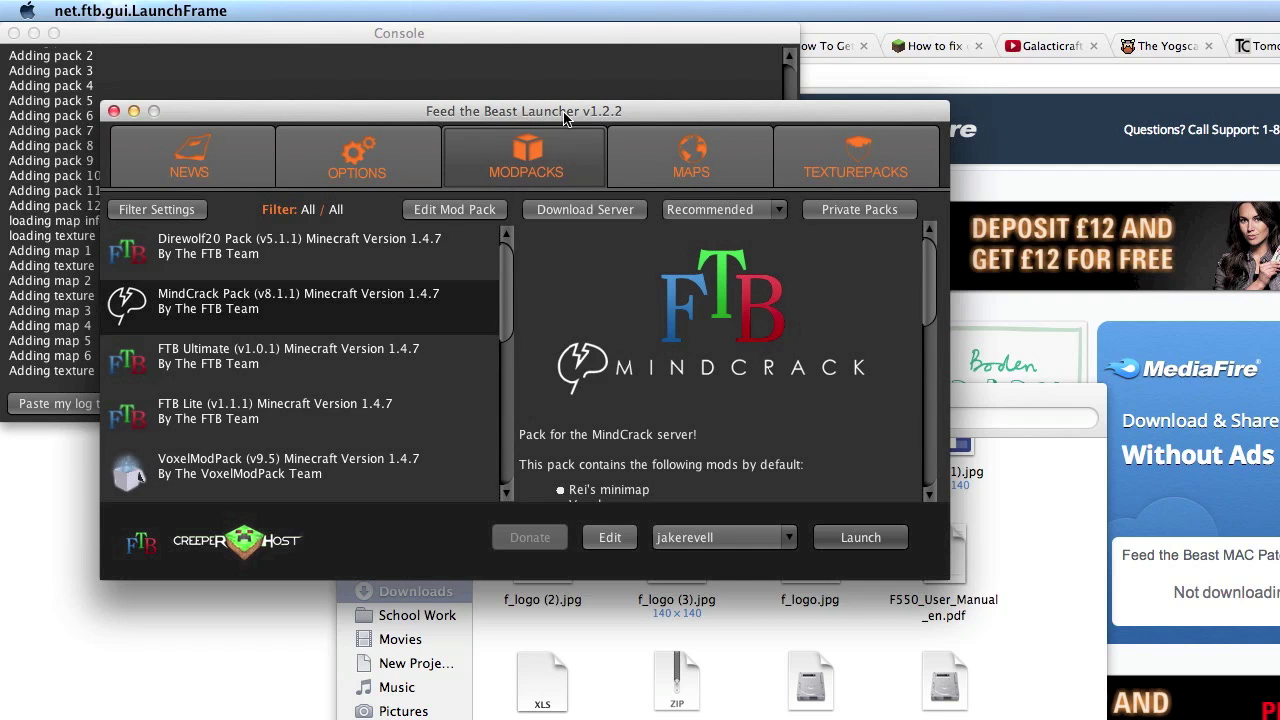
{"action": "left_click_drag", "start_coordinate": [558, 111], "coordinate": [1123, 177]}
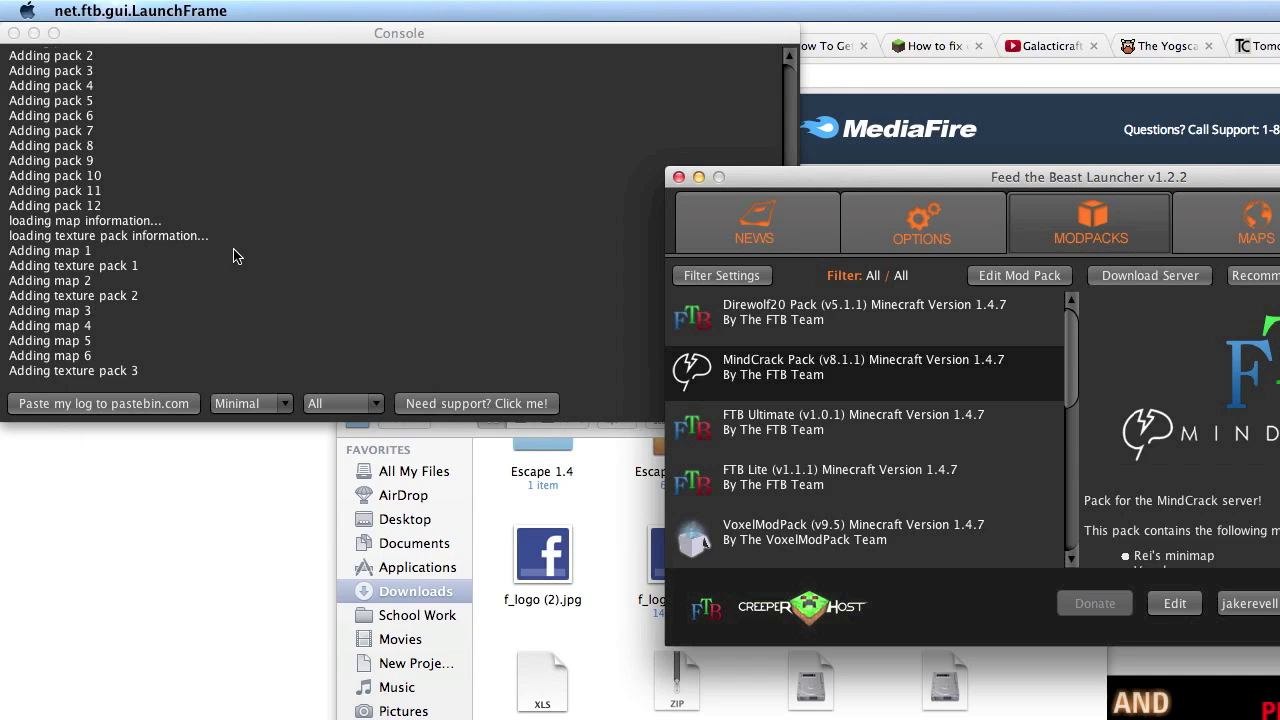
Step: Examine the launcher's console log, the list of available modpacks and the MindCrack Pack description
{"action": "scroll", "coordinate": [128, 252], "scroll_direction": "up", "scroll_amount": 15}
{"action": "scroll", "coordinate": [125, 253], "scroll_direction": "down", "scroll_amount": 4}
{"action": "scroll", "coordinate": [125, 253], "scroll_direction": "down", "scroll_amount": 5}
{"action": "scroll", "coordinate": [120, 248], "scroll_direction": "up", "scroll_amount": 10}
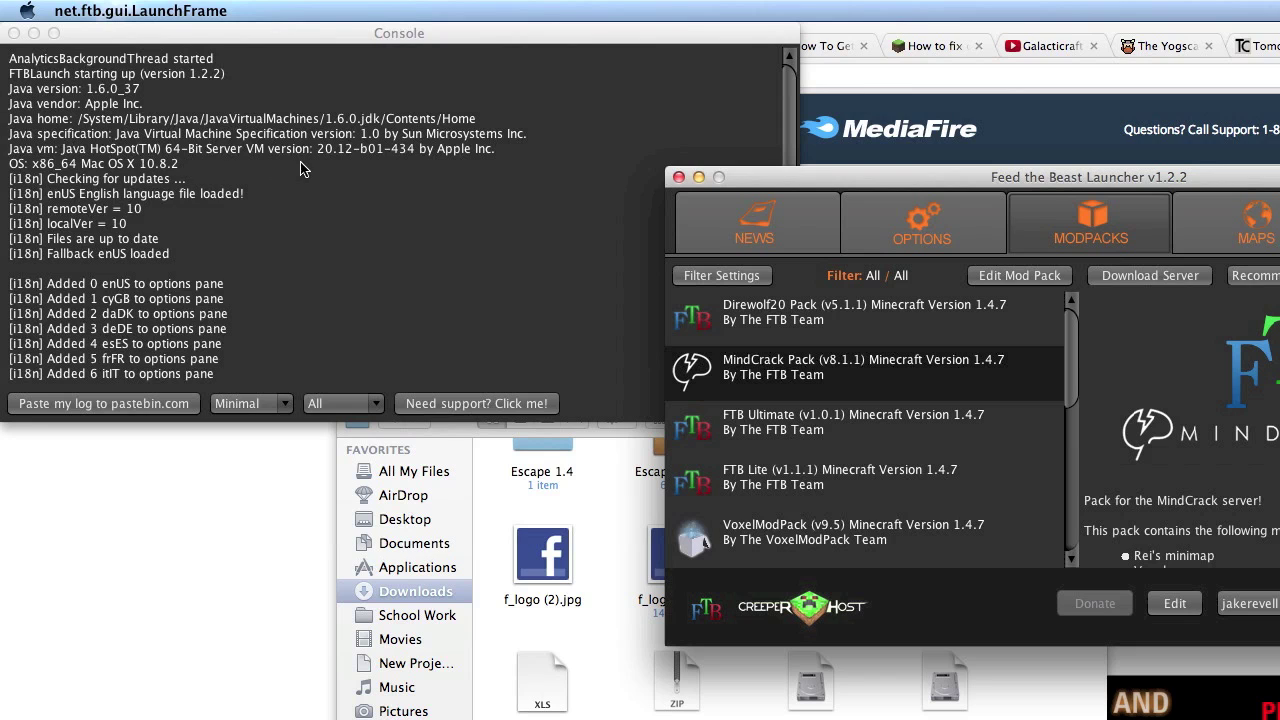
{"action": "scroll", "coordinate": [302, 162], "scroll_direction": "down", "scroll_amount": 5}
{"action": "scroll", "coordinate": [1028, 367], "scroll_direction": "down", "scroll_amount": 5}
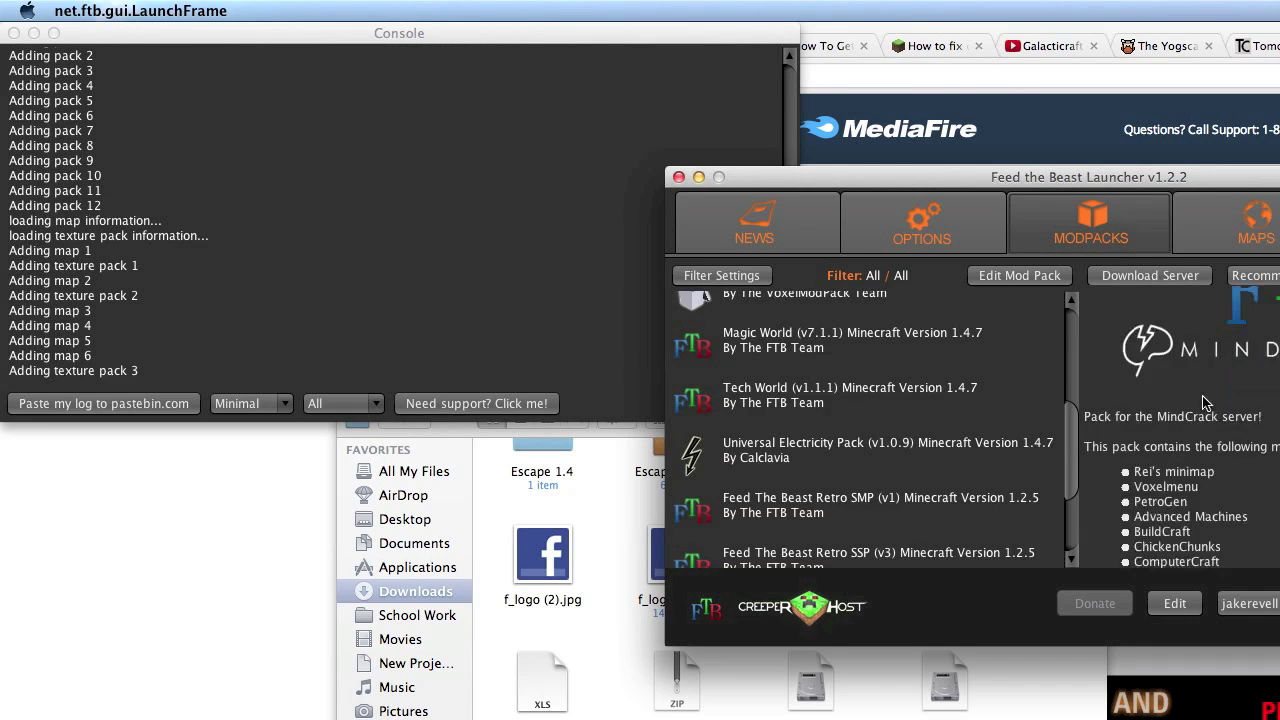
{"action": "scroll", "coordinate": [1230, 405], "scroll_direction": "down", "scroll_amount": 8}
{"action": "scroll", "coordinate": [1233, 404], "scroll_direction": "up", "scroll_amount": 8}
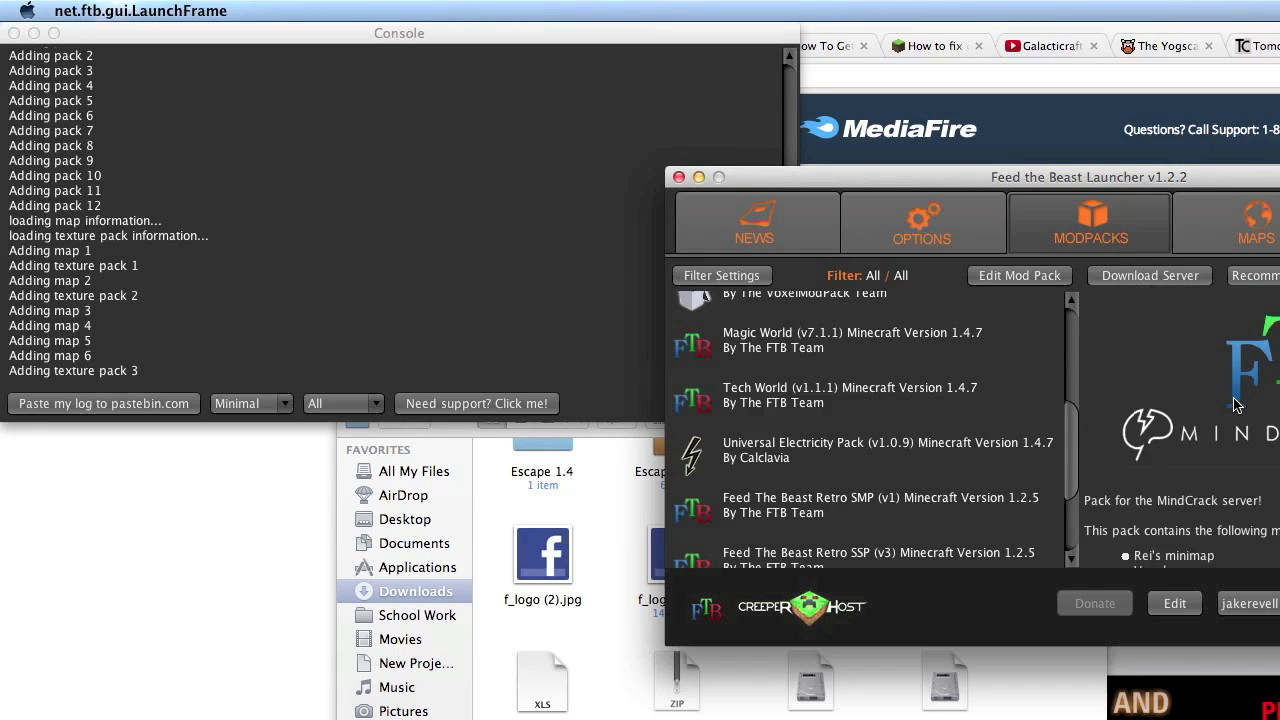
{"action": "scroll", "coordinate": [838, 411], "scroll_direction": "up", "scroll_amount": 3}
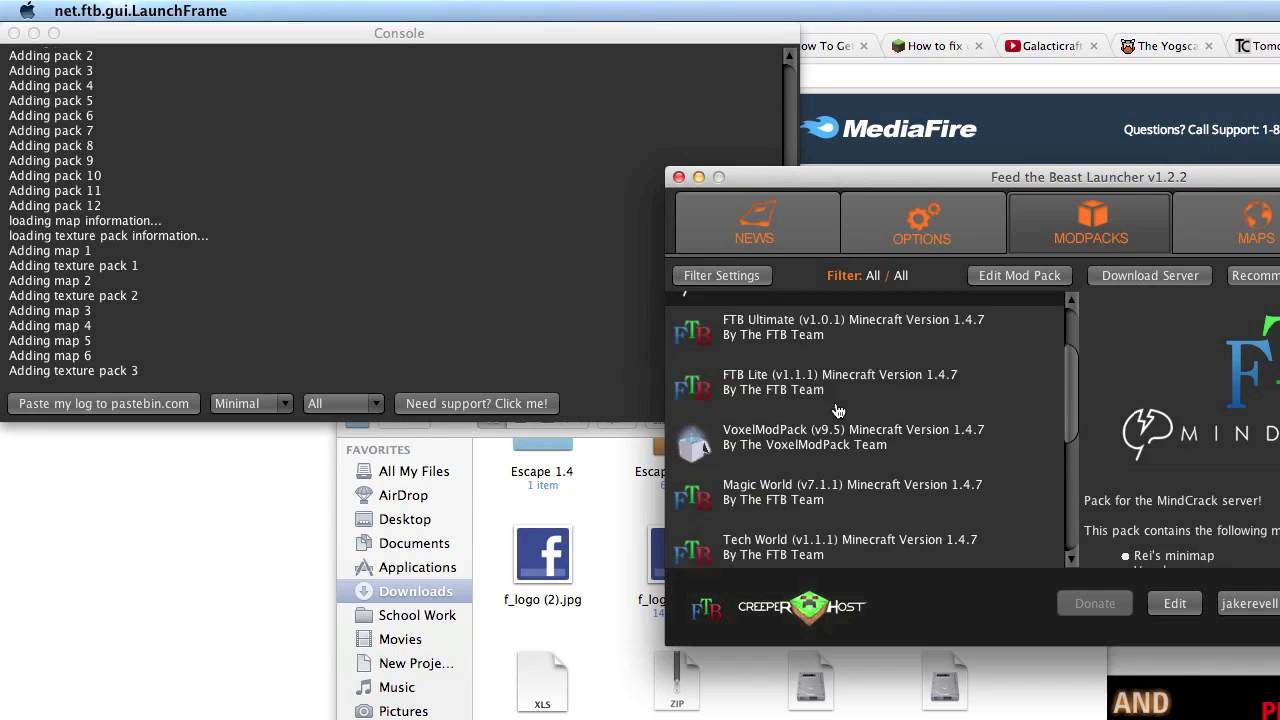
{"action": "scroll", "coordinate": [838, 411], "scroll_direction": "up", "scroll_amount": 2}
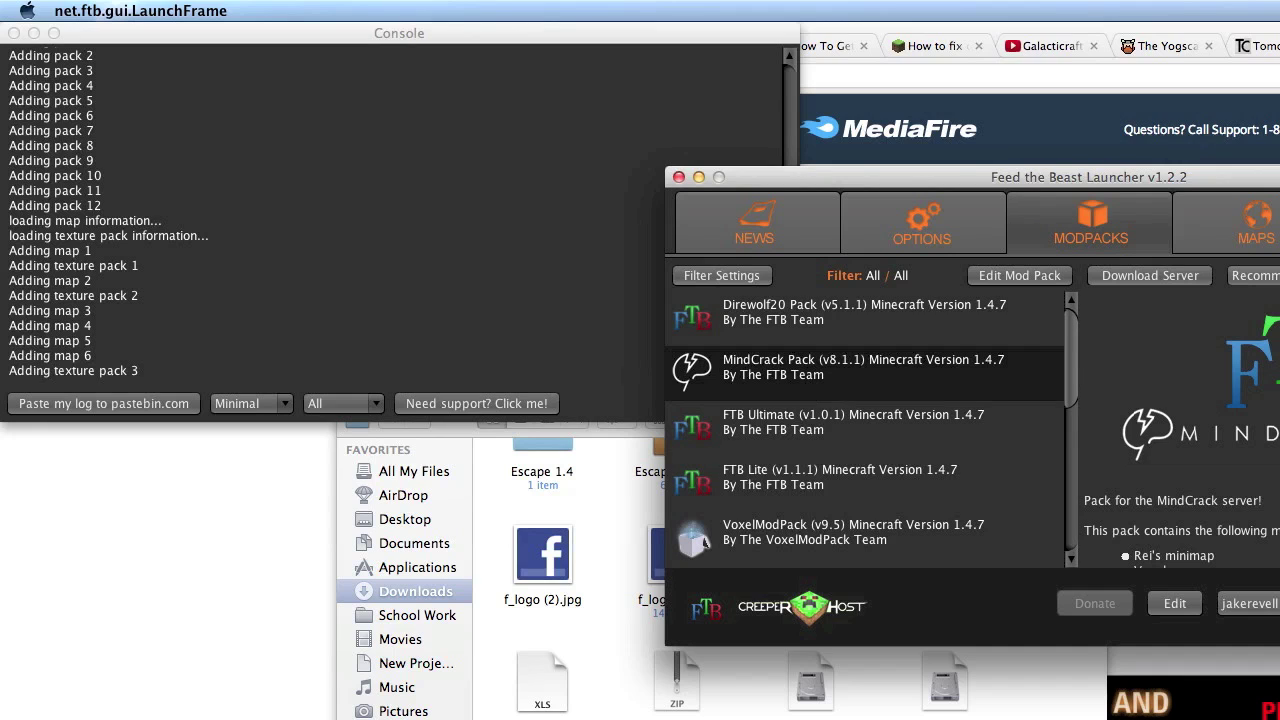
Step: Launch the MindCrack Pack up to the Minecraft main menu and quit the game
{"action": "key", "text": "Return"}
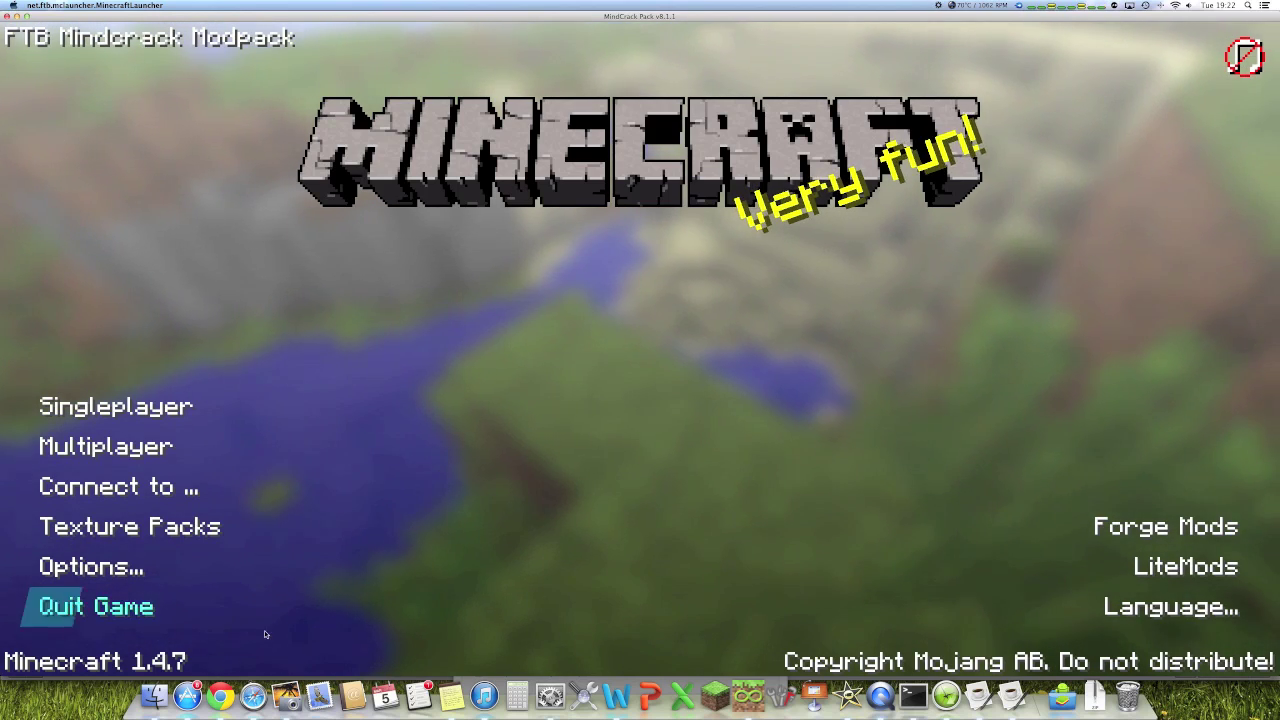
{"action": "left_click", "coordinate": [105, 606]}
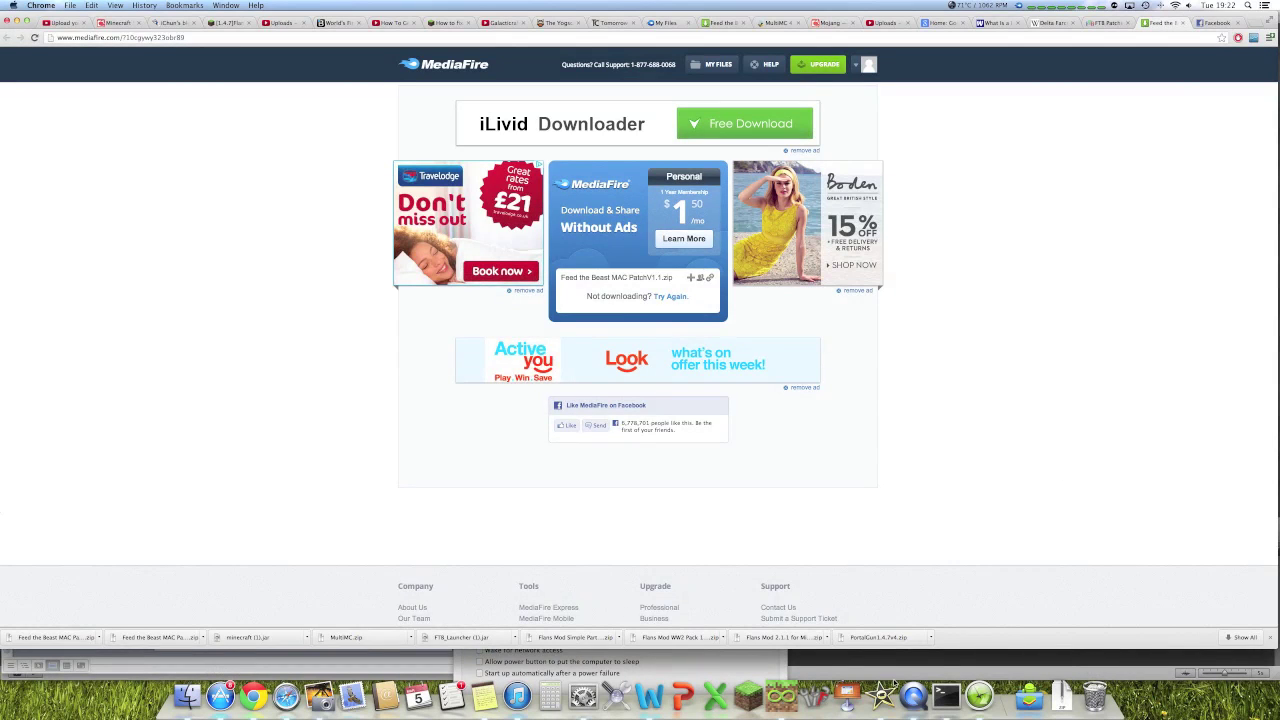
Step: Move Feed_The_Beast_Mac_Patch from the Desktop's Feed the Beast folder into the Applications folder in Finder
{"action": "left_click", "coordinate": [187, 695]}
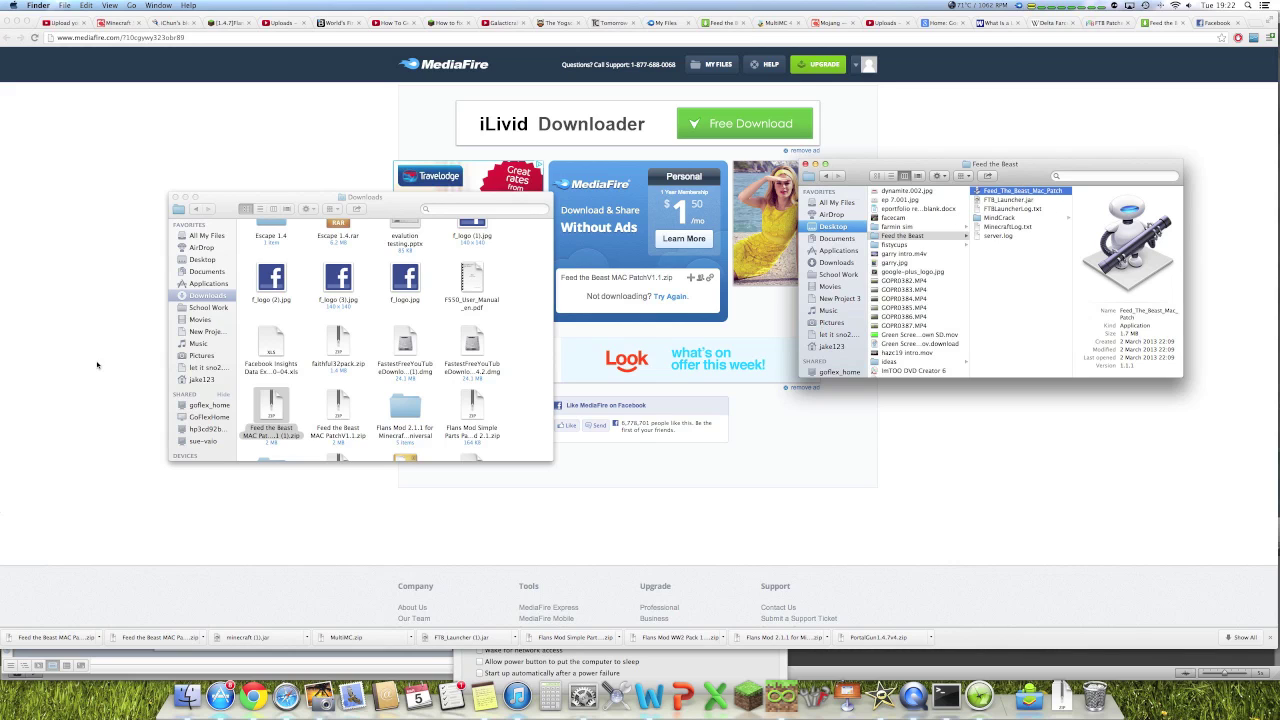
{"action": "left_click", "coordinate": [200, 284]}
{"action": "left_click", "coordinate": [200, 284]}
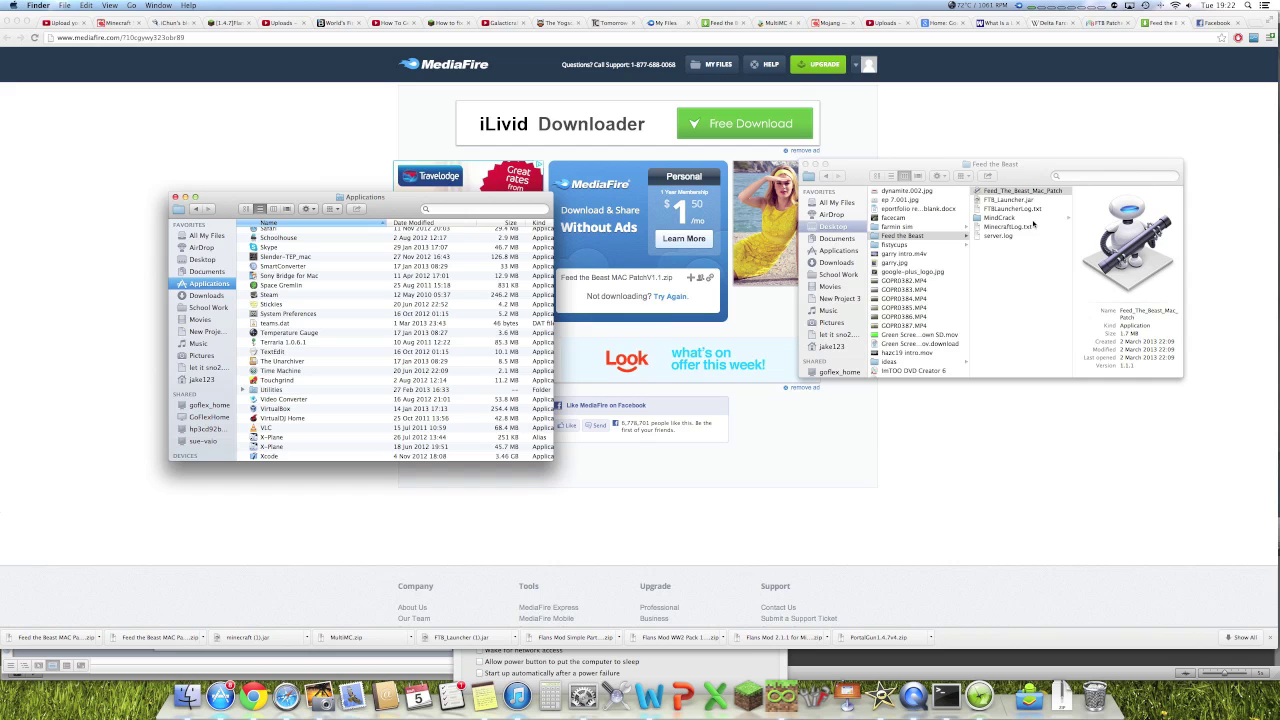
{"action": "left_click_drag", "start_coordinate": [1033, 190], "coordinate": [215, 287]}
{"action": "scroll", "coordinate": [384, 350], "scroll_direction": "down", "scroll_amount": 5}
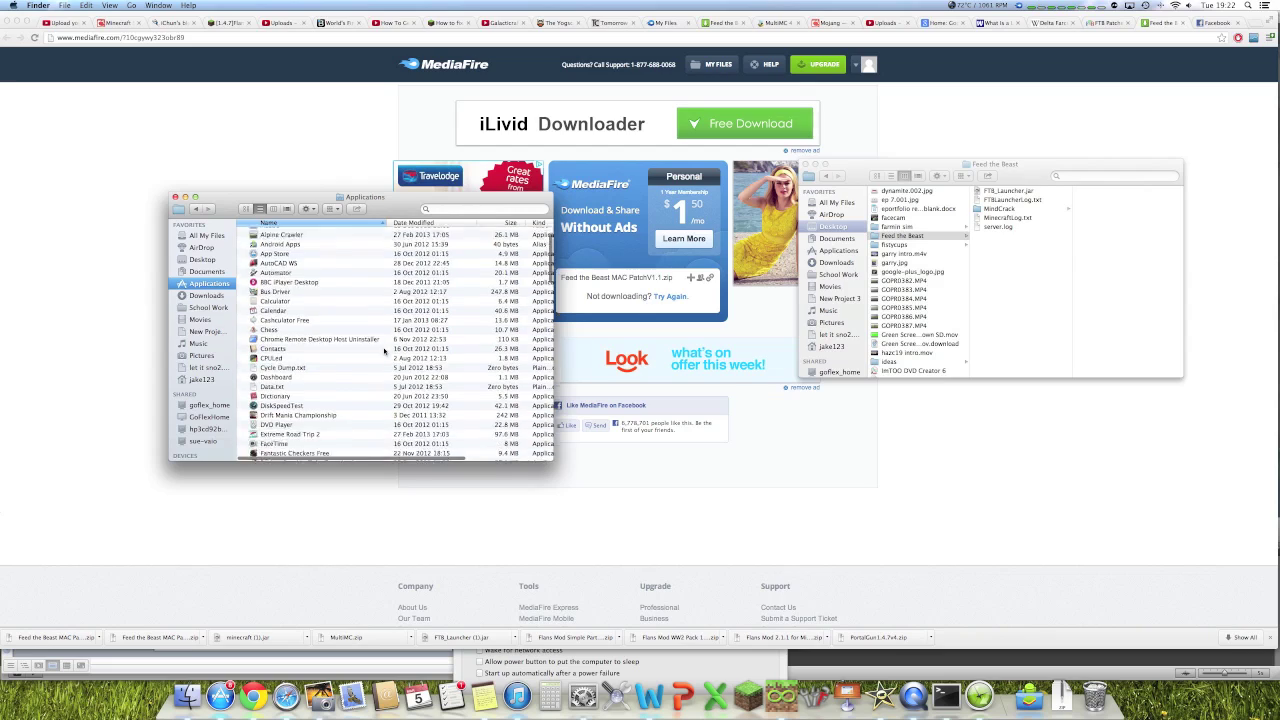
Step: Add Feed_The_Beast_Mac_Patch from Launchpad to the Dock just after MultiMC, and bring the Feed the Beast folder window to the front
{"action": "scroll", "coordinate": [384, 350], "scroll_direction": "down", "scroll_amount": 4}
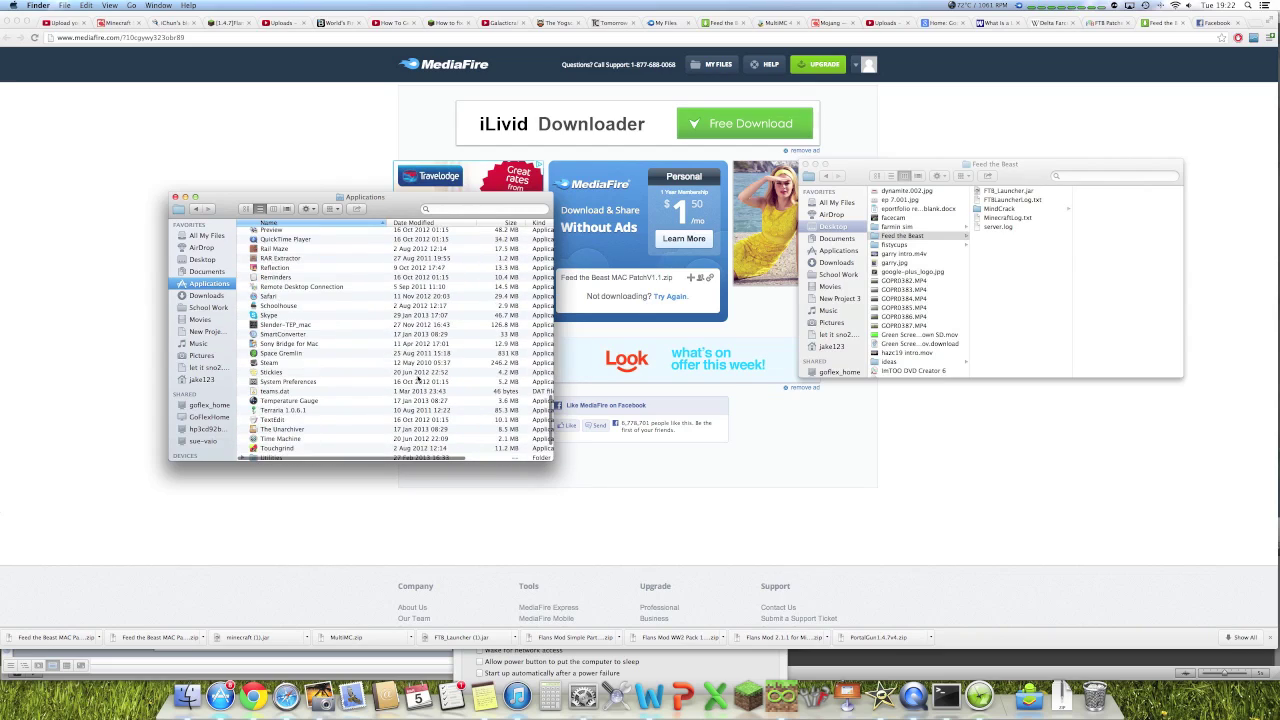
{"action": "key", "text": "F4"}
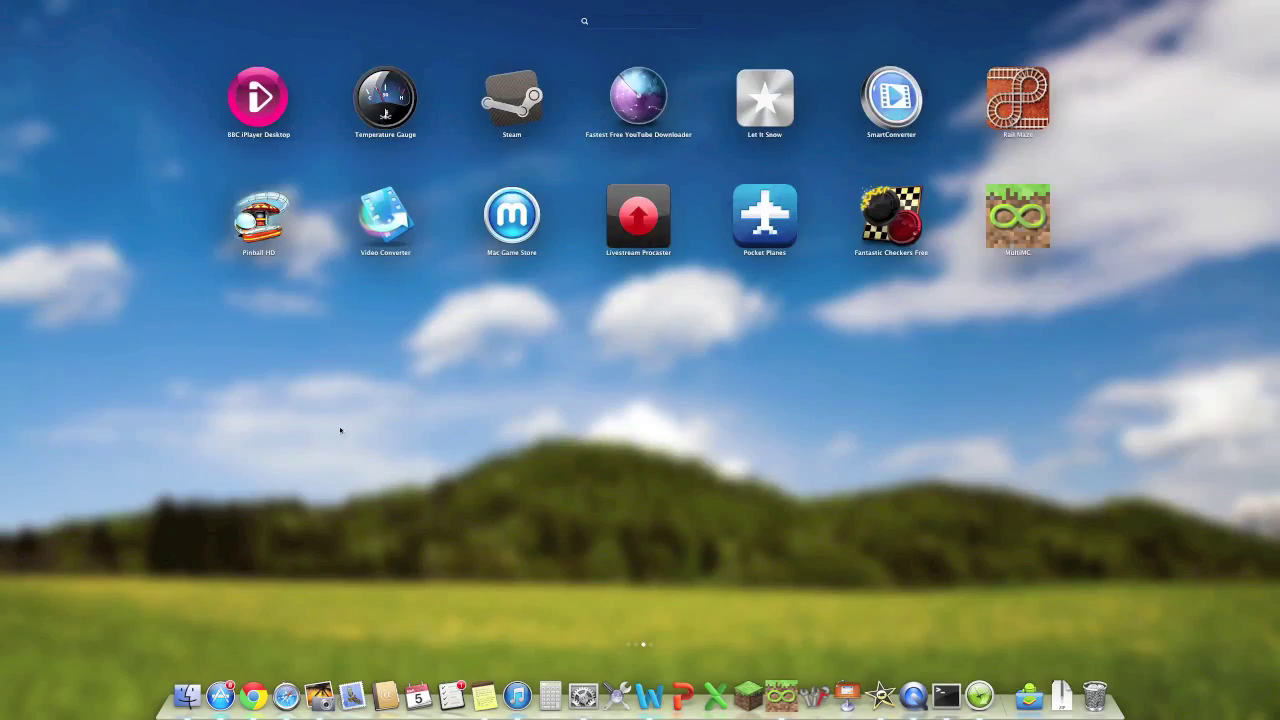
{"action": "scroll", "coordinate": [340, 430], "scroll_direction": "left", "scroll_amount": 3}
{"action": "scroll", "coordinate": [340, 430], "scroll_direction": "right", "scroll_amount": 3}
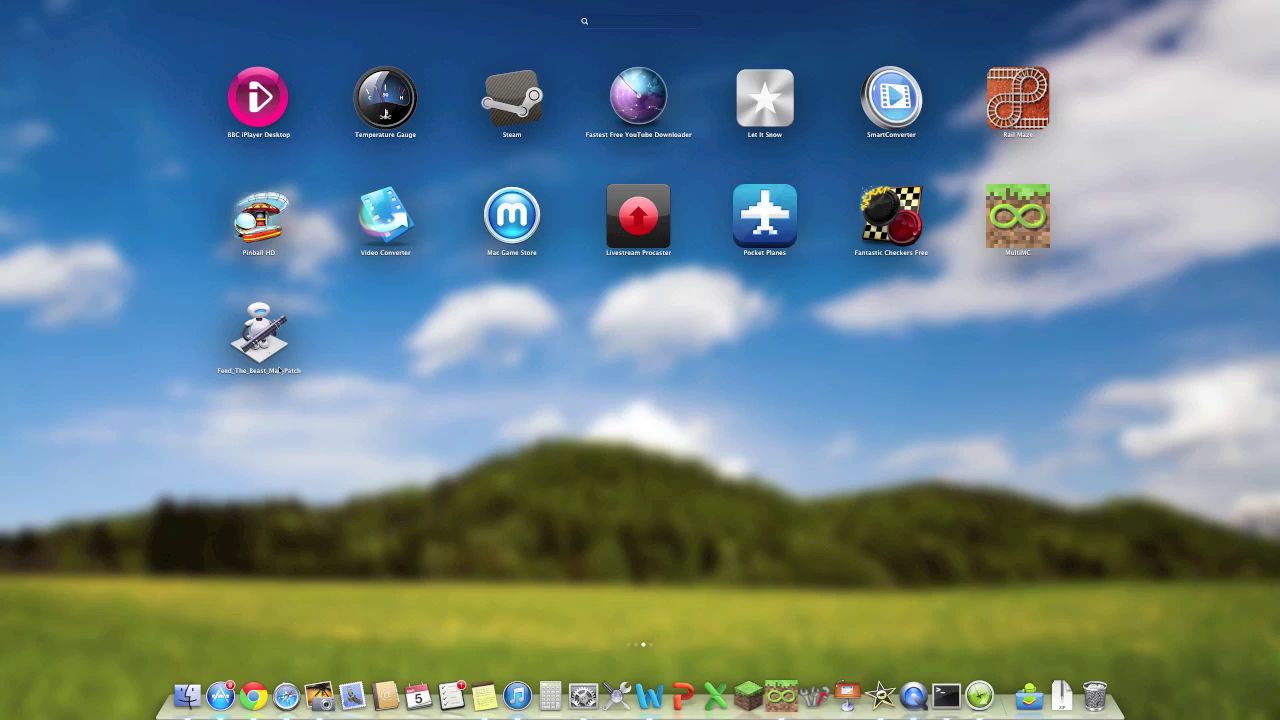
{"action": "left_click_drag", "start_coordinate": [267, 350], "coordinate": [776, 702]}
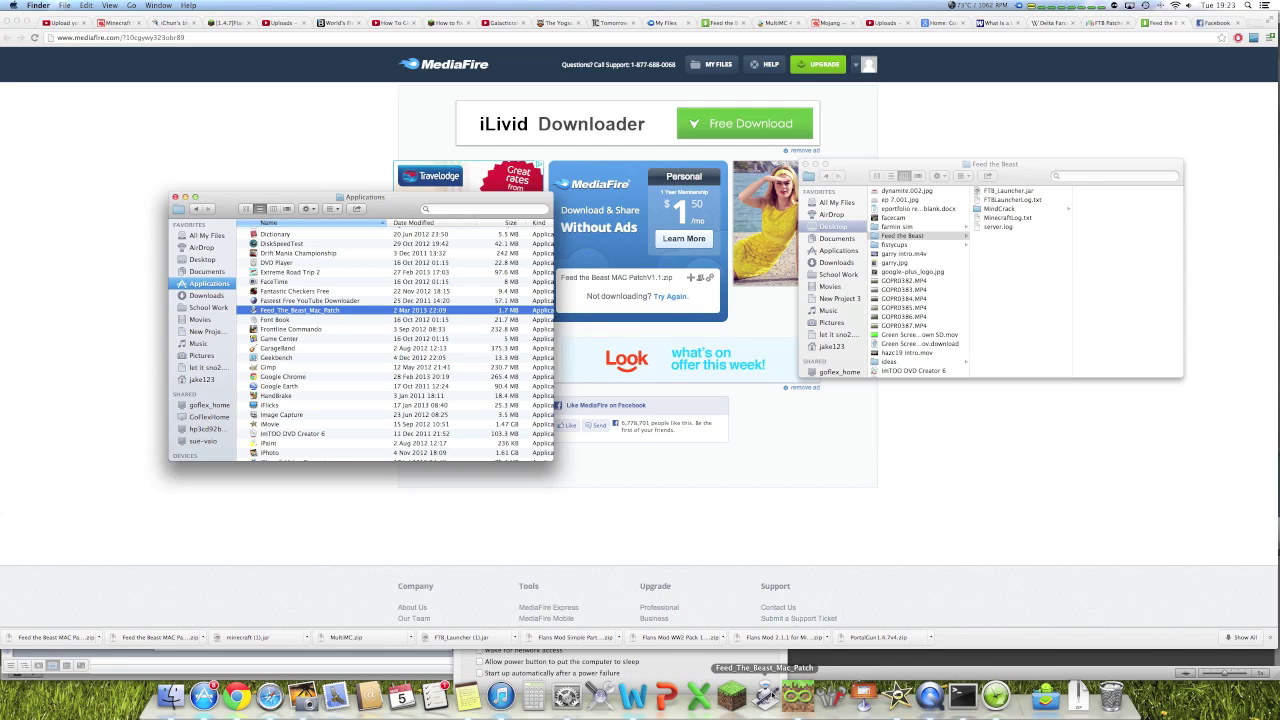
{"action": "left_click", "coordinate": [829, 698]}
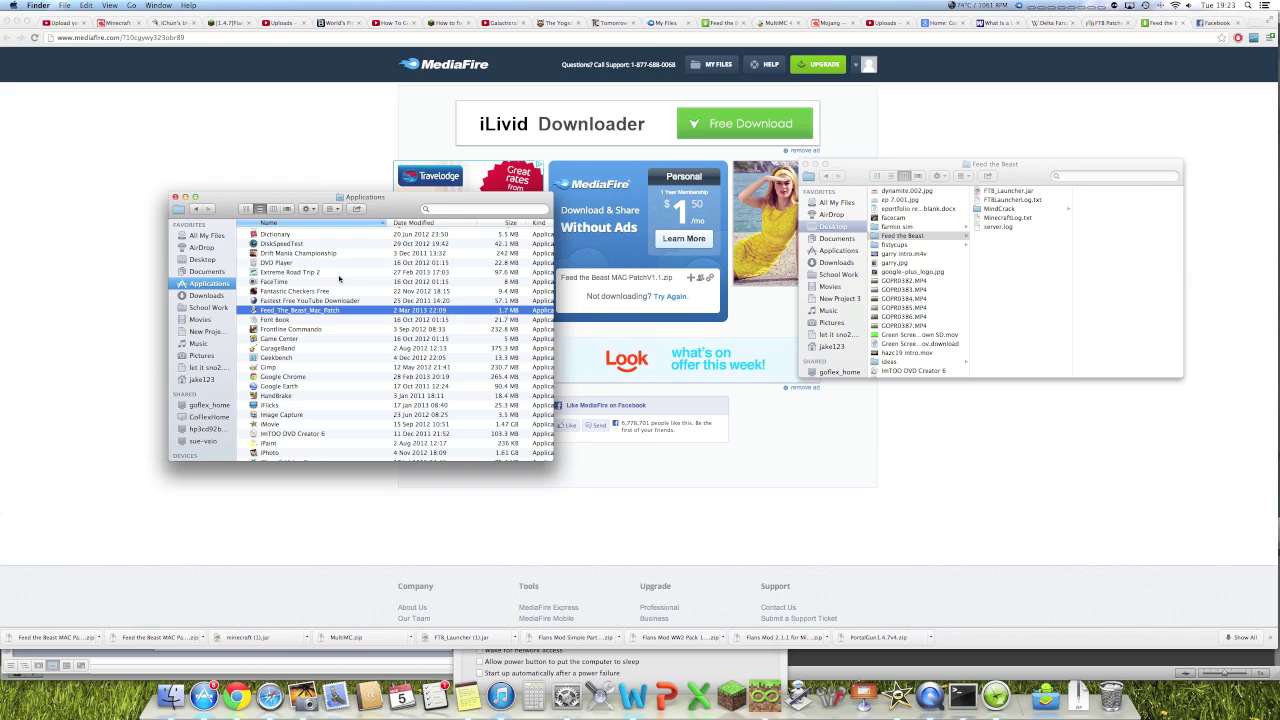
{"action": "left_click", "coordinate": [1050, 296]}
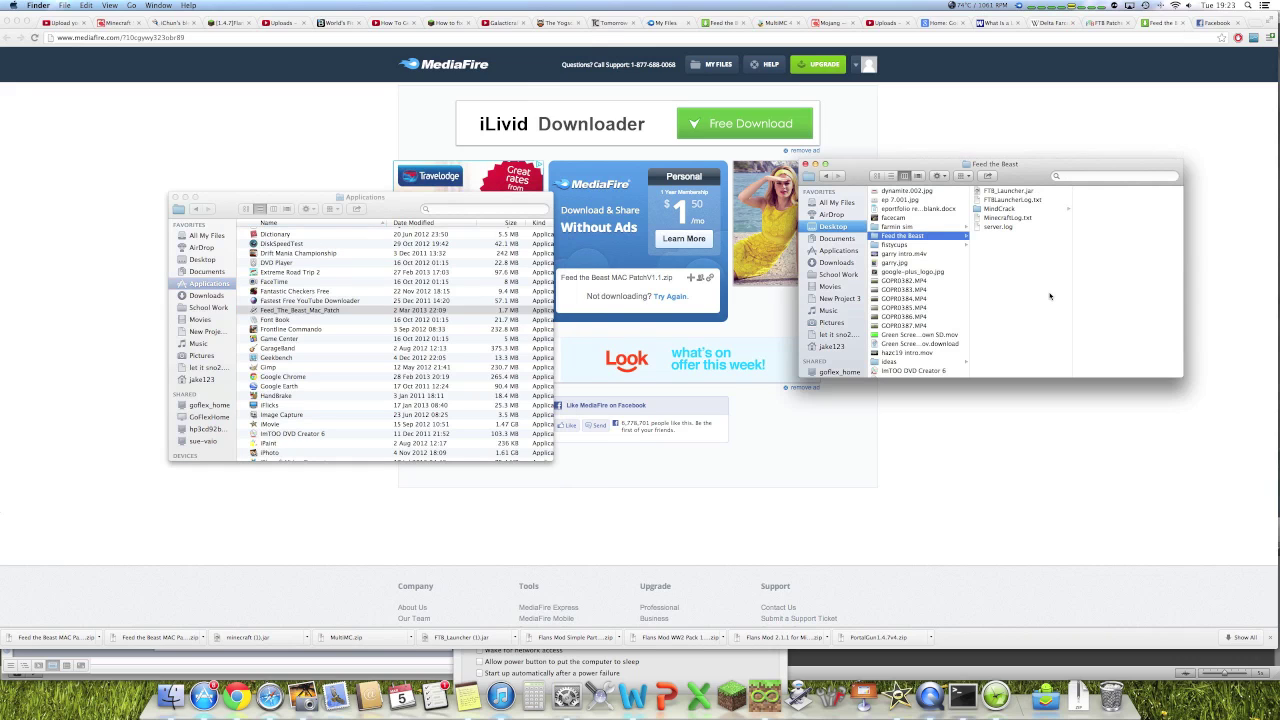